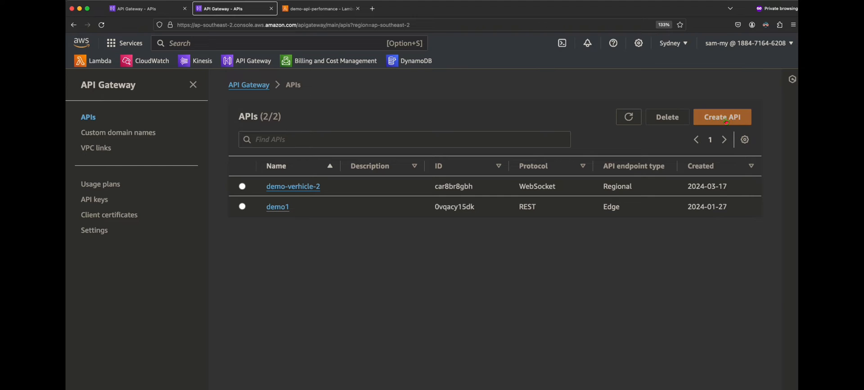
# - Start building a new REST API from the available API types
pyautogui.click(725, 118)
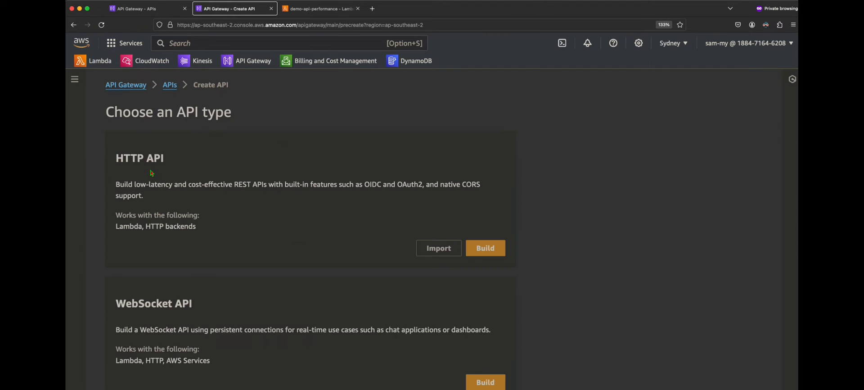
pyautogui.scroll(-1, 233, 177)
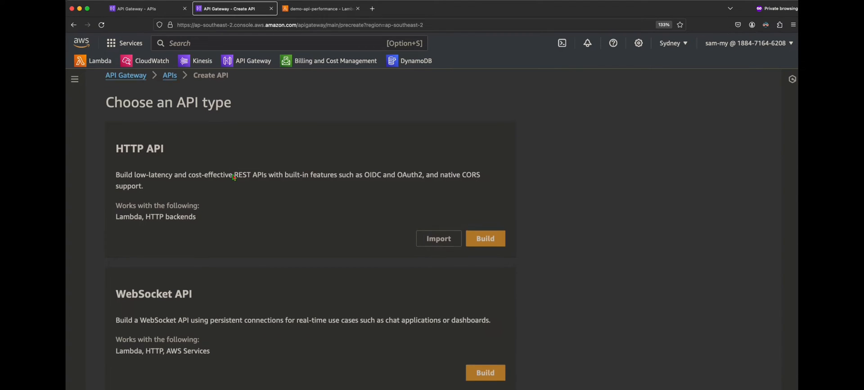
pyautogui.scroll(-2, 233, 177)
pyautogui.scroll(-10, 233, 177)
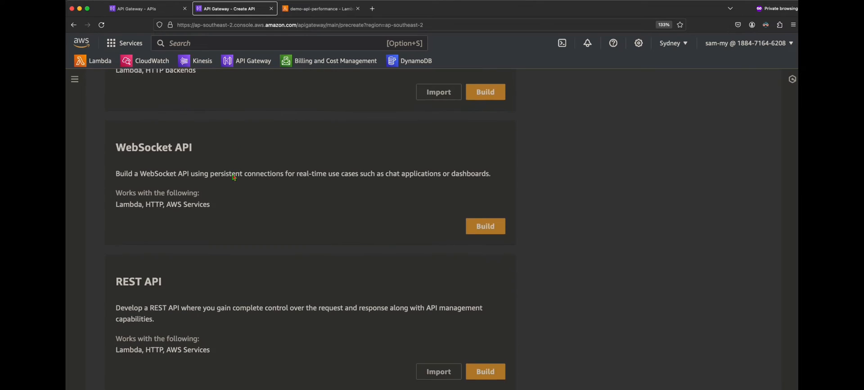
pyautogui.click(485, 222)
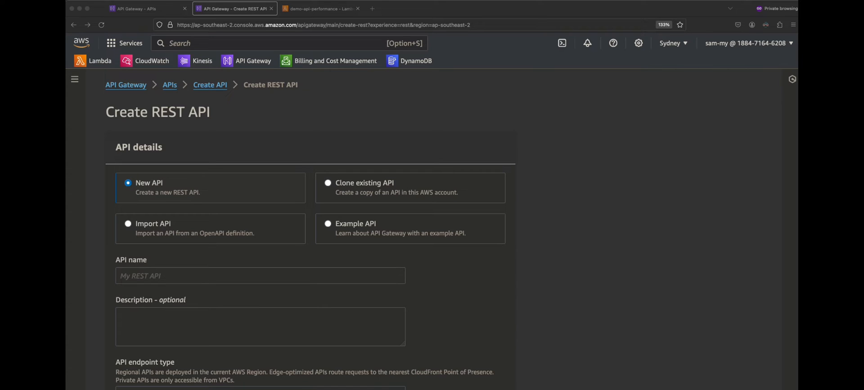
# - Name the new REST API demo-performance-api, create it and dismiss the notification
pyautogui.click(146, 278)
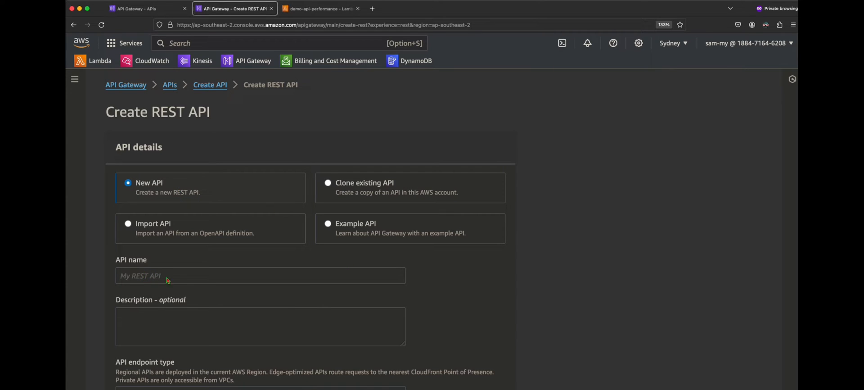
pyautogui.click(172, 279)
pyautogui.write('demo-performance-api')
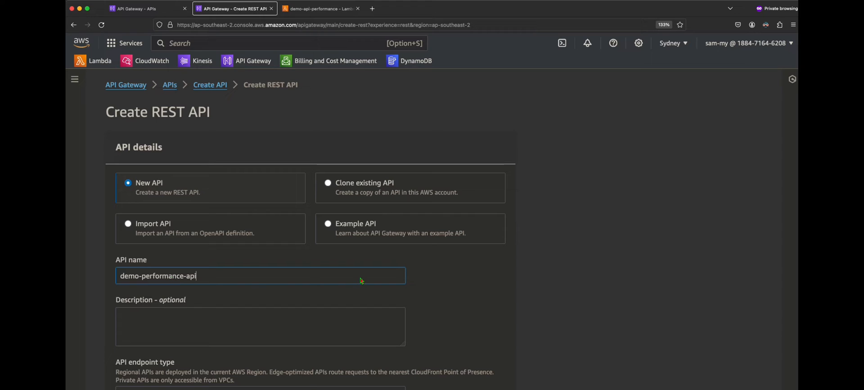
pyautogui.scroll(-2, 256, 260)
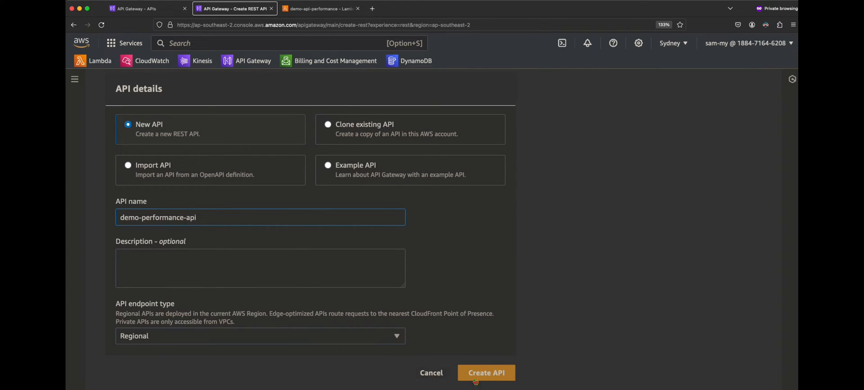
pyautogui.click(498, 380)
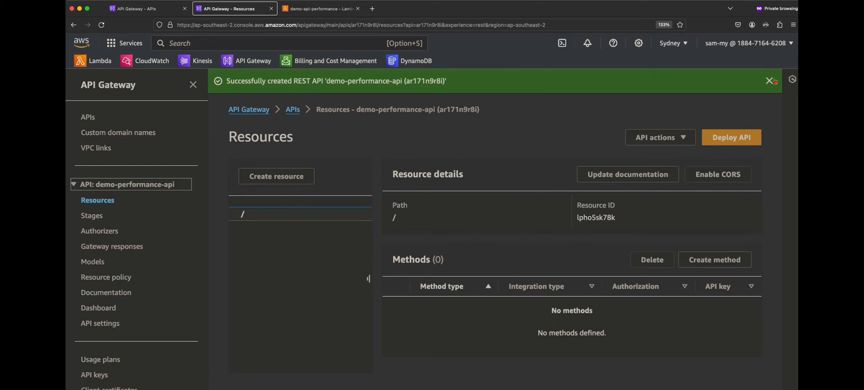
pyautogui.click(769, 81)
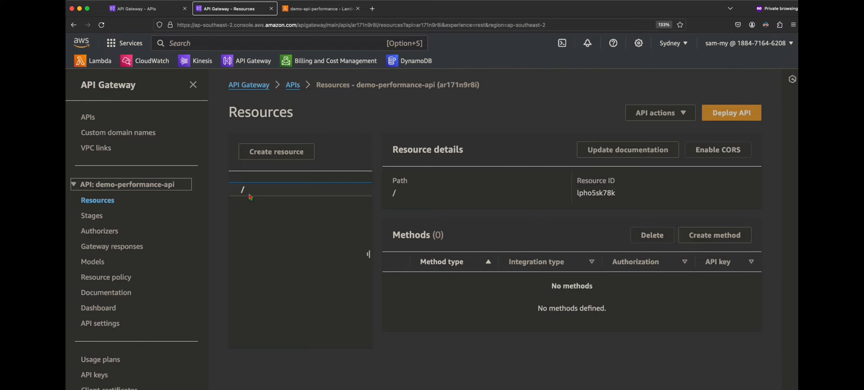
# - Create a resource named users under the root path of the API
pyautogui.click(284, 156)
pyautogui.write('u')
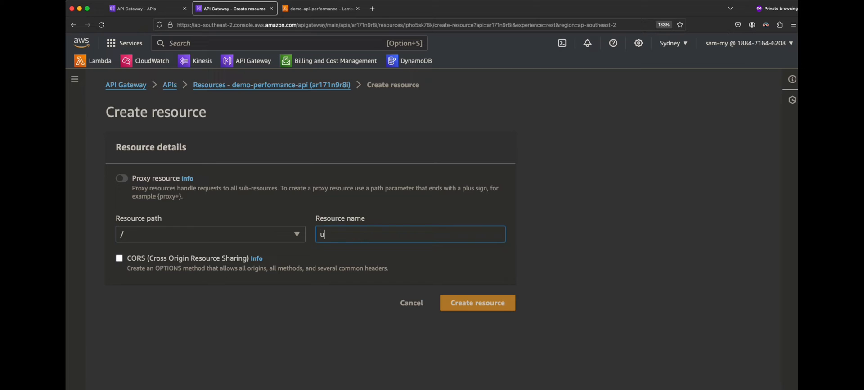
pyautogui.write('aersers')
pyautogui.click(486, 308)
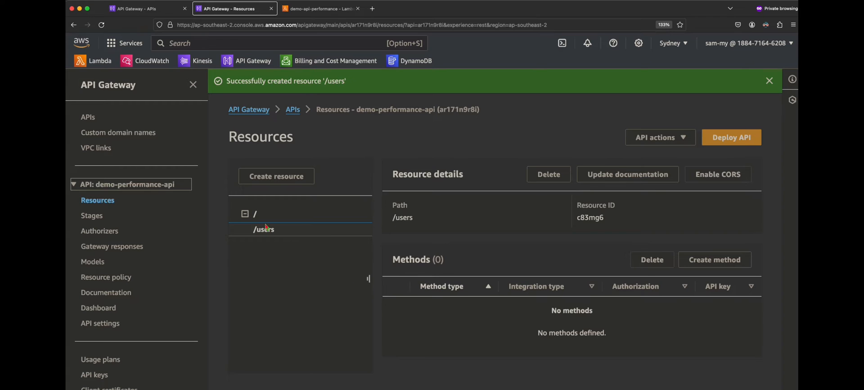
# - Start a new method on the /users resource with method type GET, keeping the Lambda function integration
pyautogui.click(711, 265)
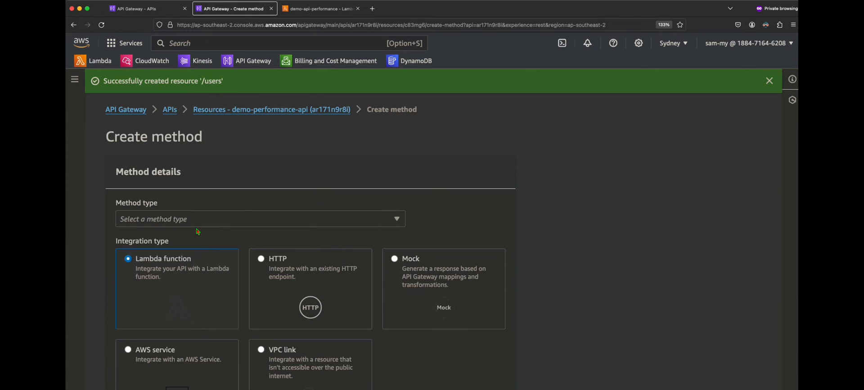
pyautogui.scroll(-1, 200, 231)
pyautogui.click(185, 207)
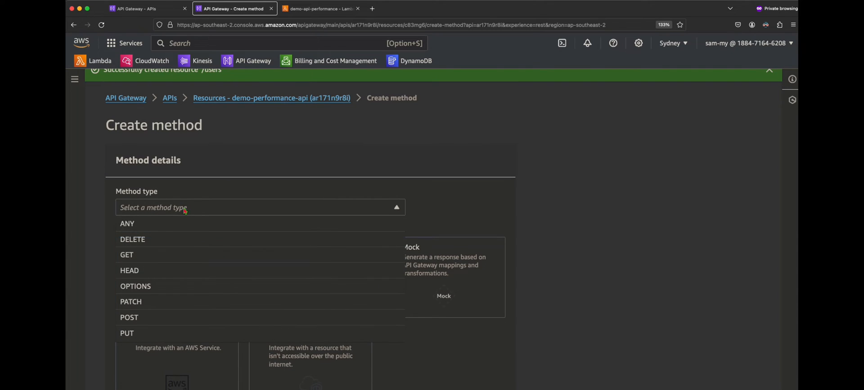
pyautogui.click(139, 261)
pyautogui.scroll(-3, 144, 252)
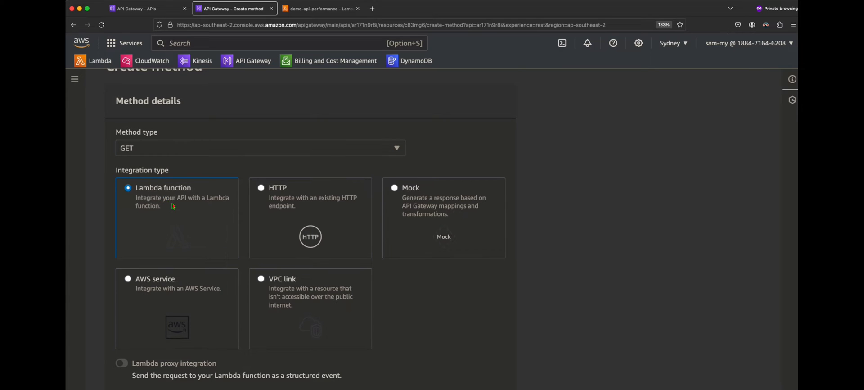
pyautogui.scroll(-1, 173, 207)
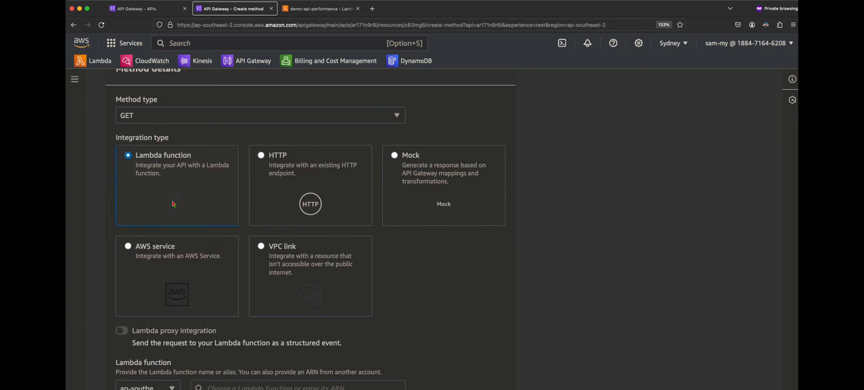
pyautogui.scroll(-4, 173, 204)
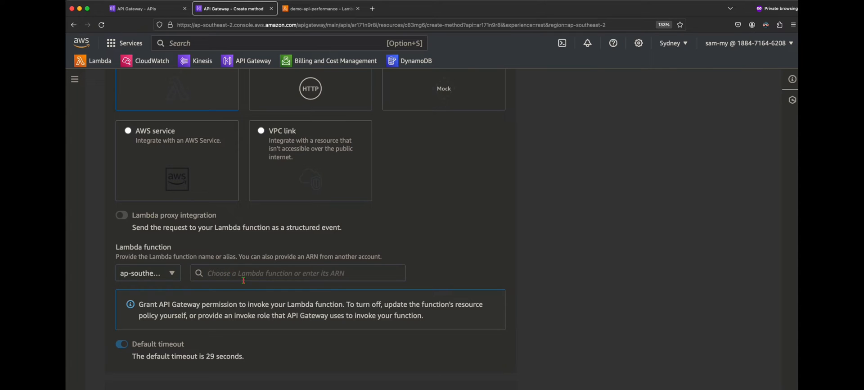
# - Switch to the demo-api-performance Lambda function and examine its overview, code properties and runtime settings
pyautogui.click(311, 10)
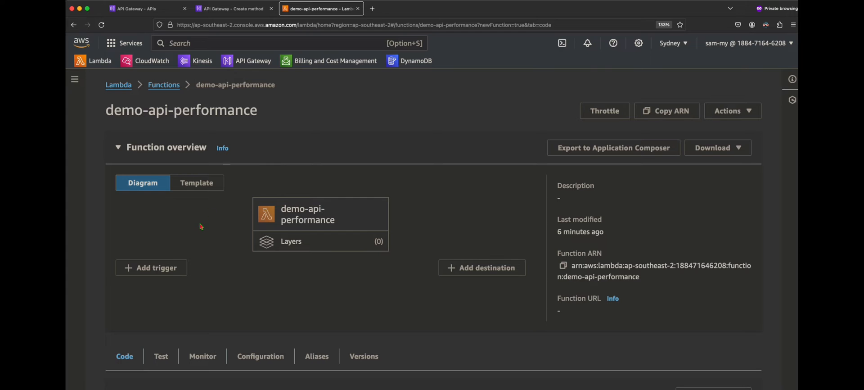
pyautogui.scroll(-3, 203, 226)
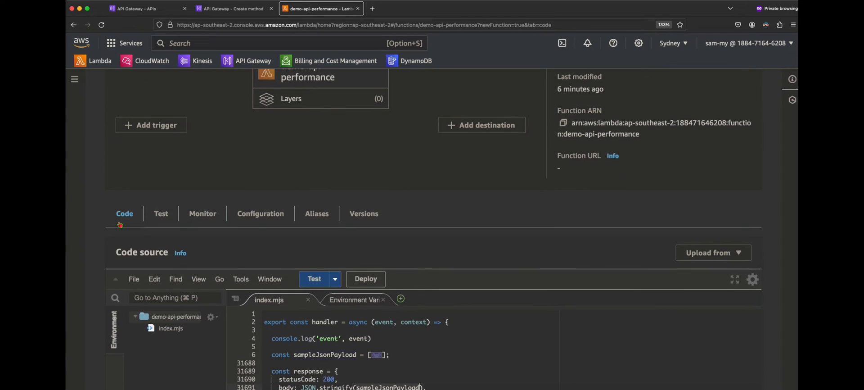
pyautogui.scroll(-3, 303, 249)
pyautogui.scroll(-10, 206, 253)
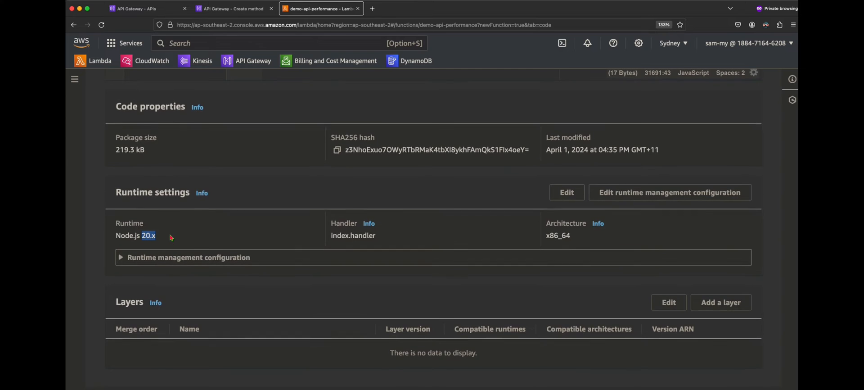
pyautogui.scroll(2, 171, 237)
pyautogui.scroll(7, 171, 238)
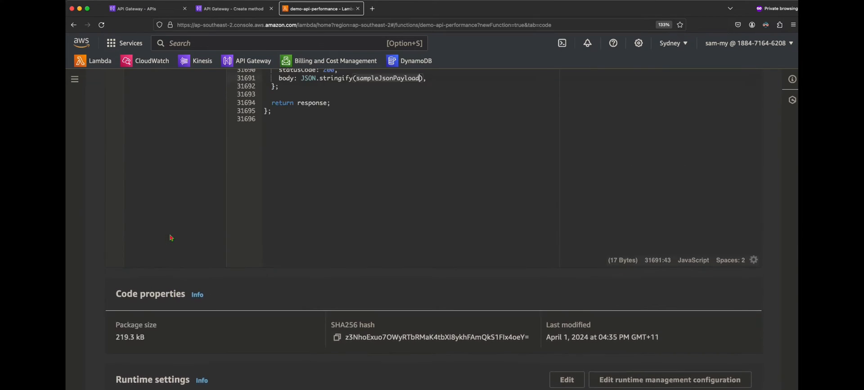
pyautogui.scroll(2, 171, 237)
# - Examine the handler code in index.mjs, checking the response body and unfolding the sampleJsonPayload array before folding it again
pyautogui.click(418, 285)
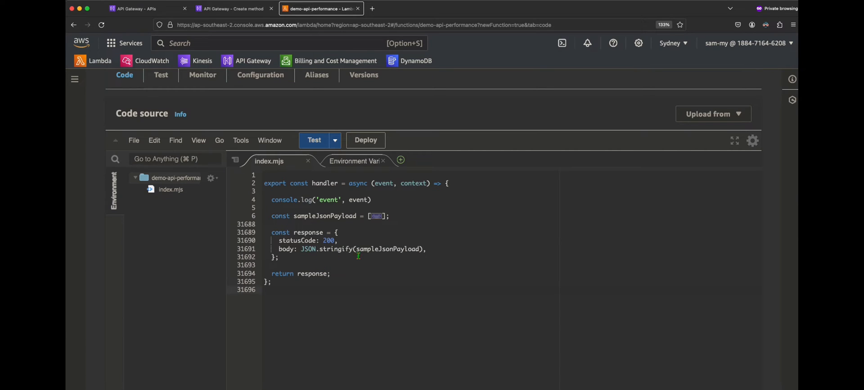
pyautogui.click(386, 252)
pyautogui.doubleClick(385, 250)
pyautogui.click(311, 234)
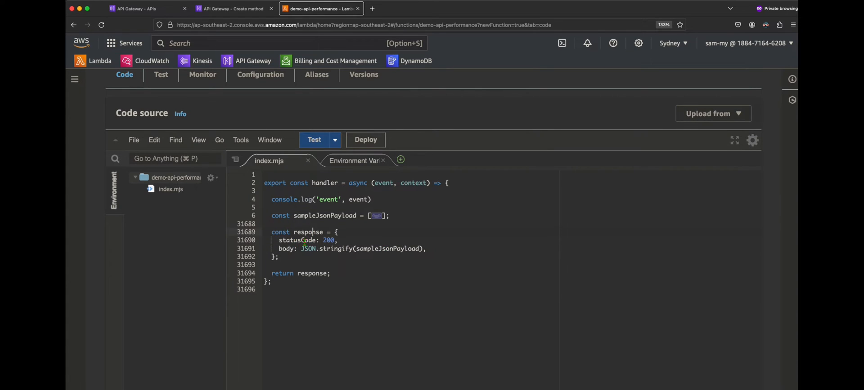
pyautogui.doubleClick(378, 249)
pyautogui.scroll(-1, 390, 251)
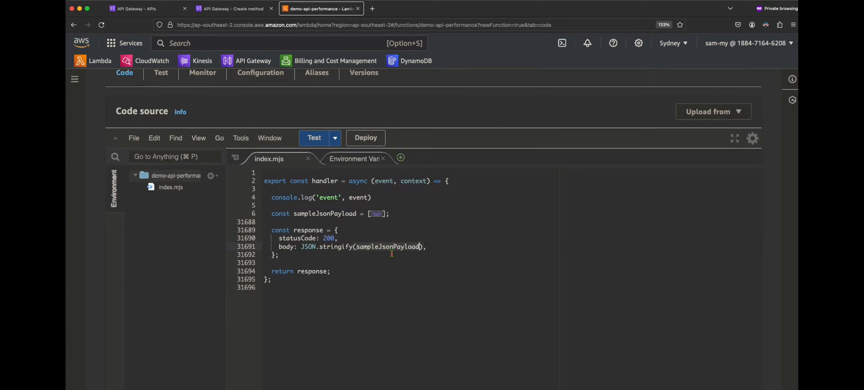
pyautogui.scroll(1, 391, 249)
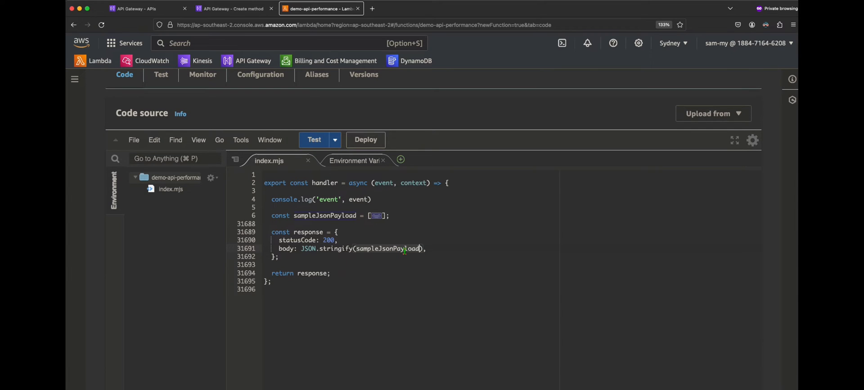
pyautogui.click(265, 216)
pyautogui.click(260, 217)
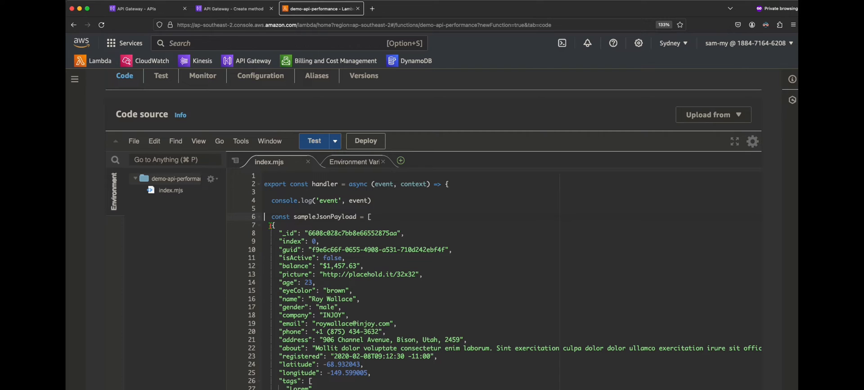
pyautogui.scroll(-3, 340, 267)
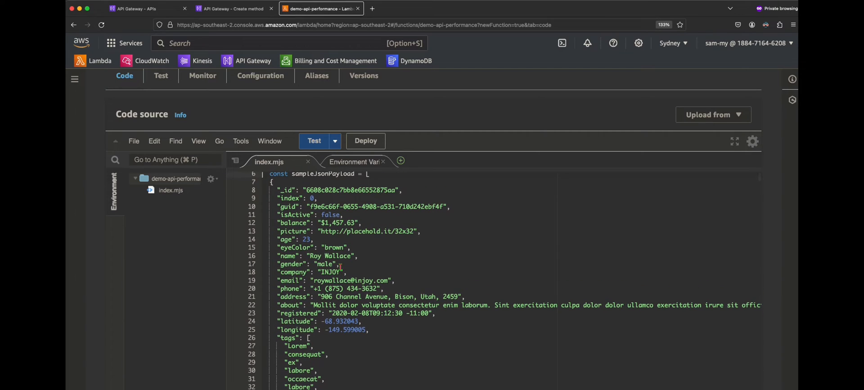
pyautogui.click(260, 174)
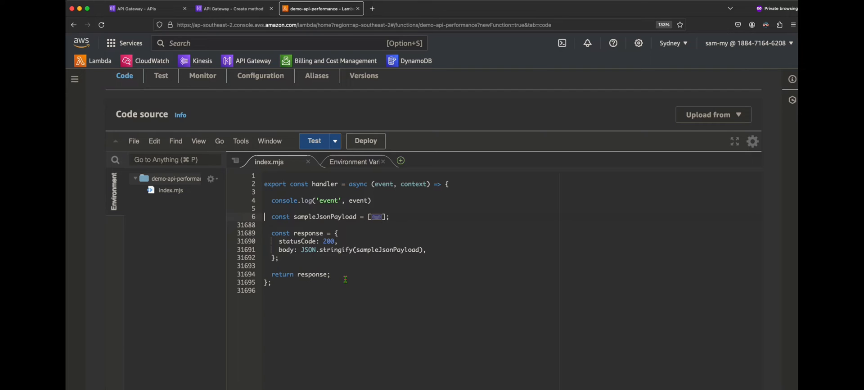
pyautogui.scroll(-3, 345, 279)
pyautogui.scroll(2, 345, 279)
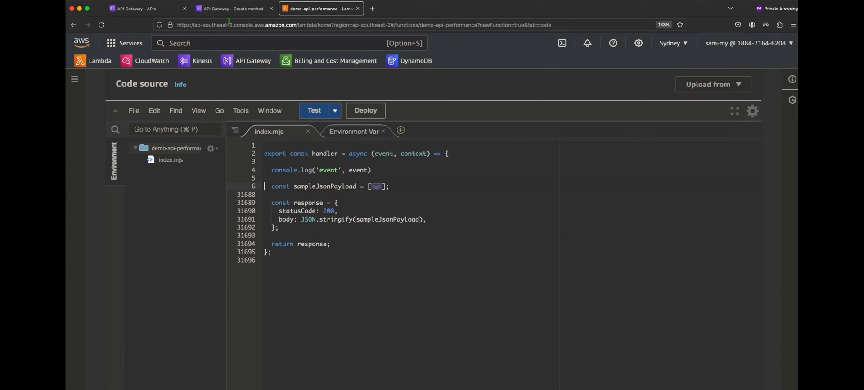
# - Back in the GET method form, choose the demo-api-performance Lambda function, create the method and dismiss the notifications
pyautogui.click(225, 12)
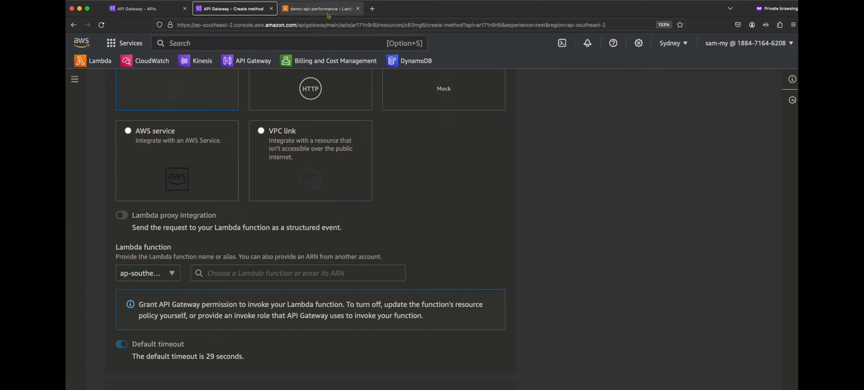
pyautogui.click(236, 273)
pyautogui.write('per')
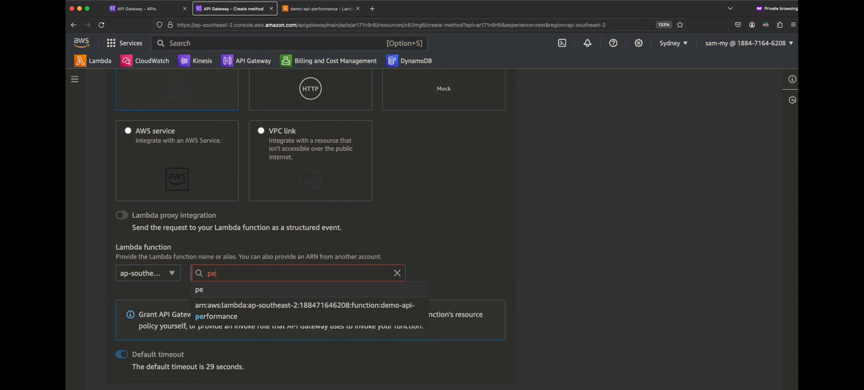
pyautogui.click(268, 313)
pyautogui.scroll(-1, 437, 196)
pyautogui.scroll(-5, 437, 196)
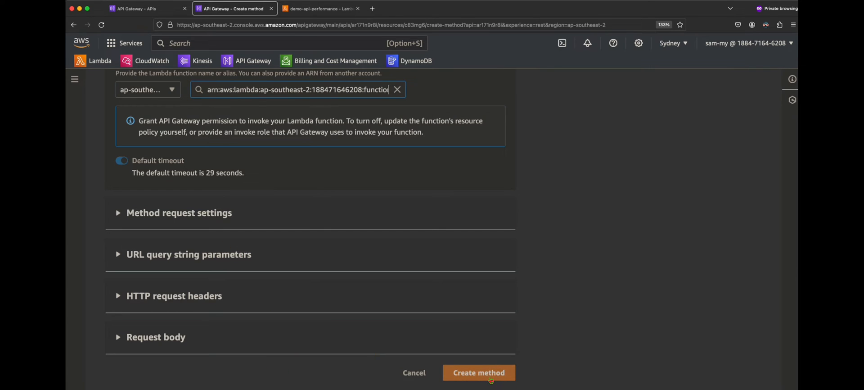
pyautogui.click(491, 381)
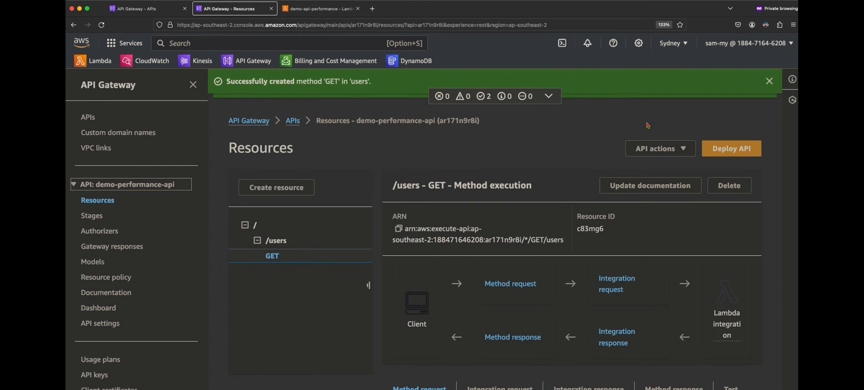
pyautogui.click(769, 81)
pyautogui.click(769, 80)
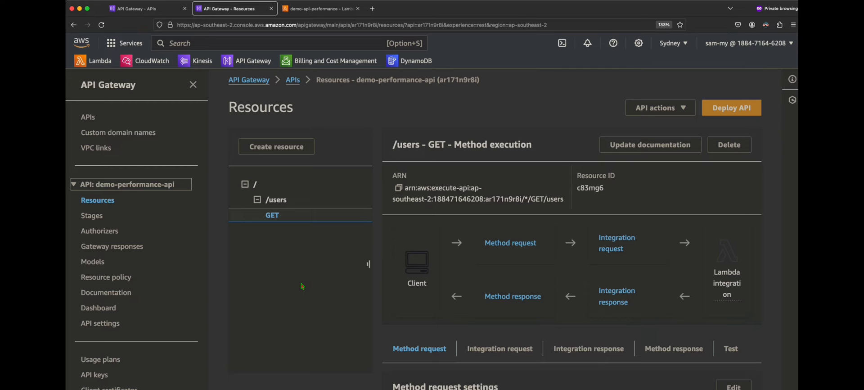
# - Start deploying the API from its resources page and choose a new stage as the deployment target
pyautogui.scroll(-1, 302, 286)
pyautogui.scroll(1, 303, 287)
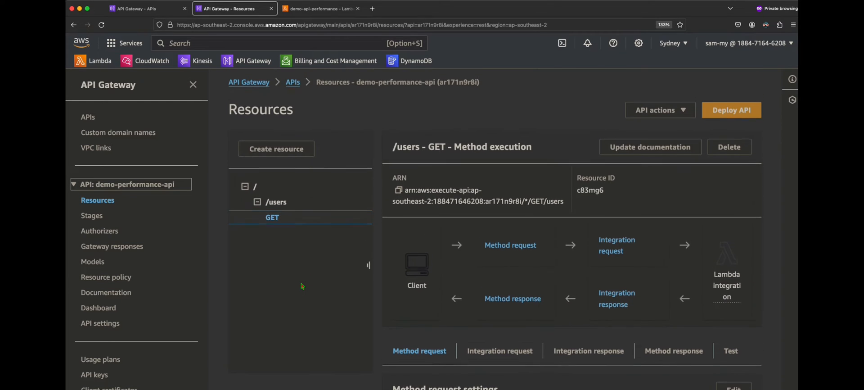
pyautogui.click(733, 116)
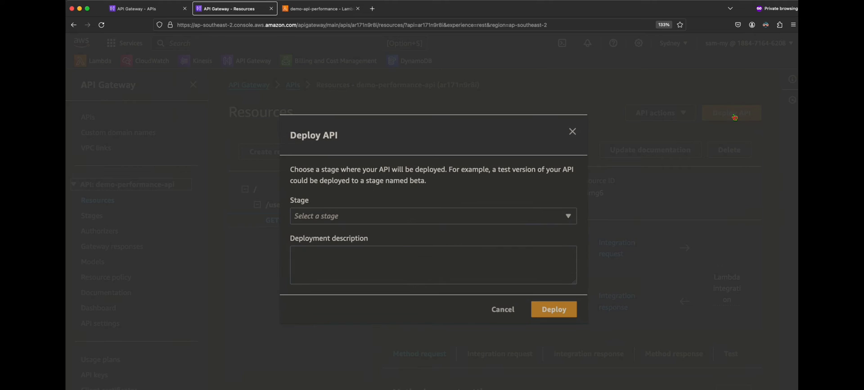
pyautogui.click(346, 219)
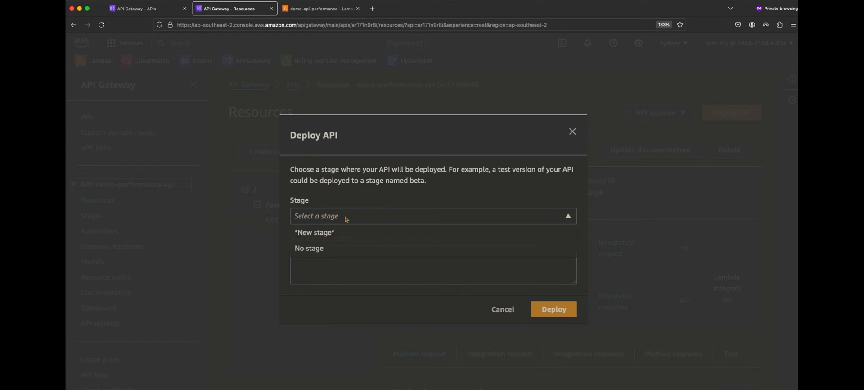
pyautogui.click(326, 234)
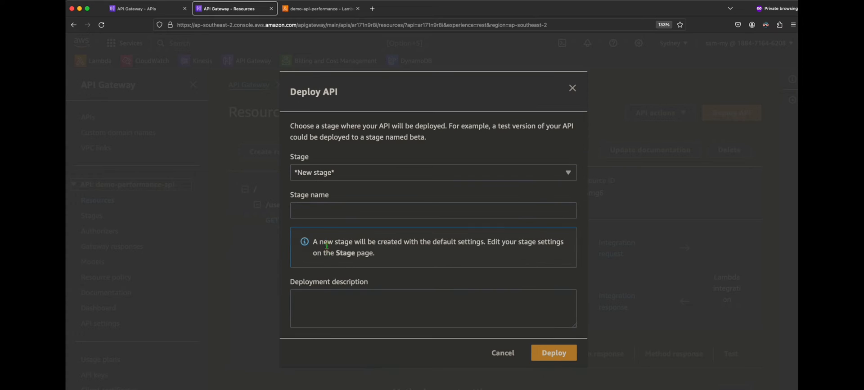
# - Name the new stage without-compress and deploy the API to it
pyautogui.click(318, 210)
pyautogui.write('wihtout')
pyautogui.press('BackSpace')
pyautogui.press('BackSpace')
pyautogui.press('BackSpace')
pyautogui.press('BackSpace')
pyautogui.press('BackSpace')
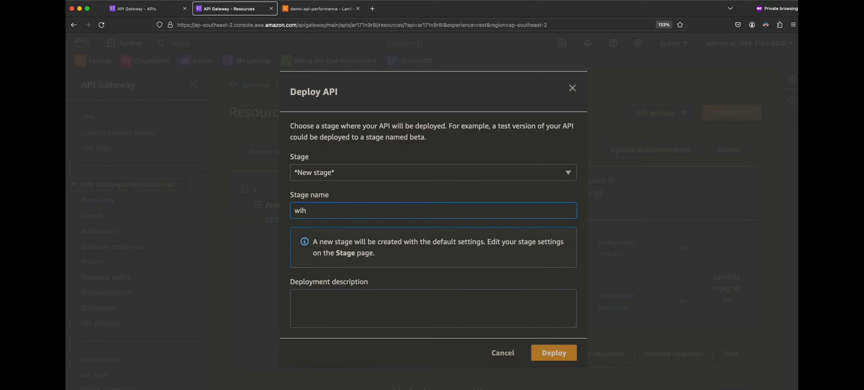
pyautogui.write('thout_')
pyautogui.press('BackSpace')
pyautogui.write('-compress')
pyautogui.moveTo(373, 212); pyautogui.dragTo(259, 207)
pyautogui.click(557, 355)
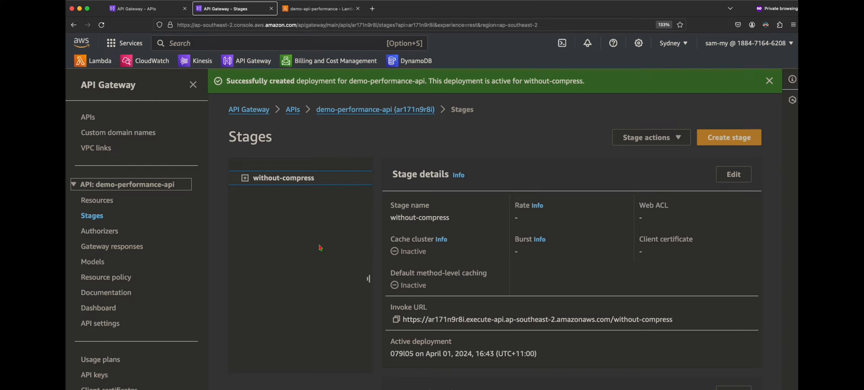
# - Expand the without-compress stage down to the GET method under /users and copy that method's invoke URL
pyautogui.scroll(-1, 263, 216)
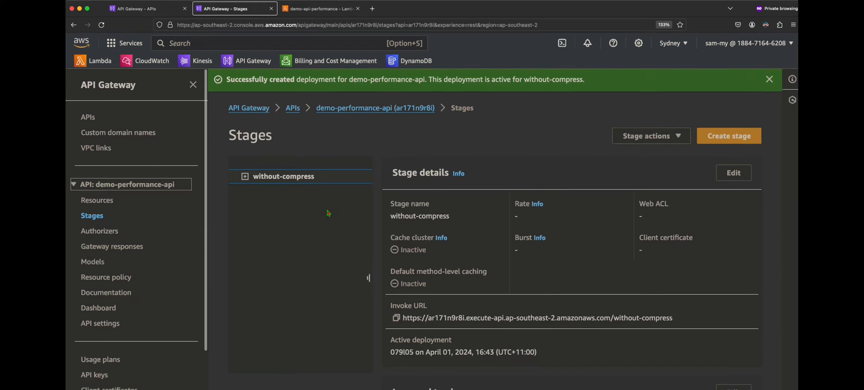
pyautogui.scroll(-1, 282, 185)
pyautogui.click(246, 177)
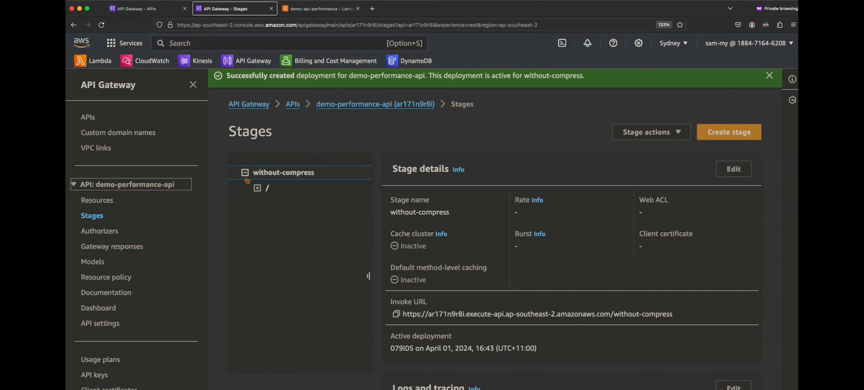
pyautogui.scroll(-1, 252, 183)
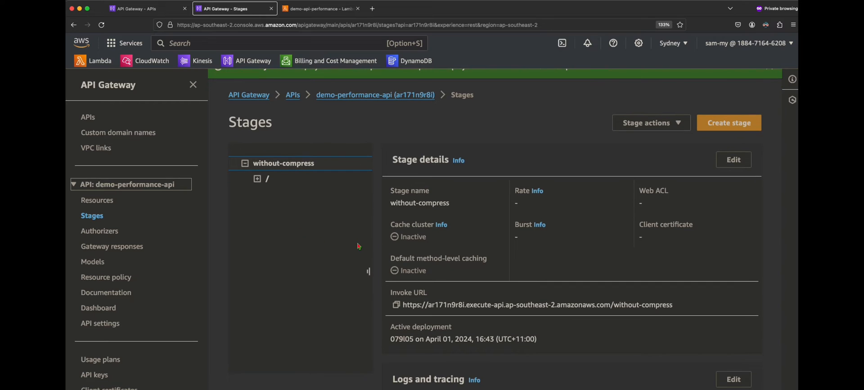
pyautogui.click(257, 180)
pyautogui.click(270, 192)
pyautogui.scroll(-1, 288, 220)
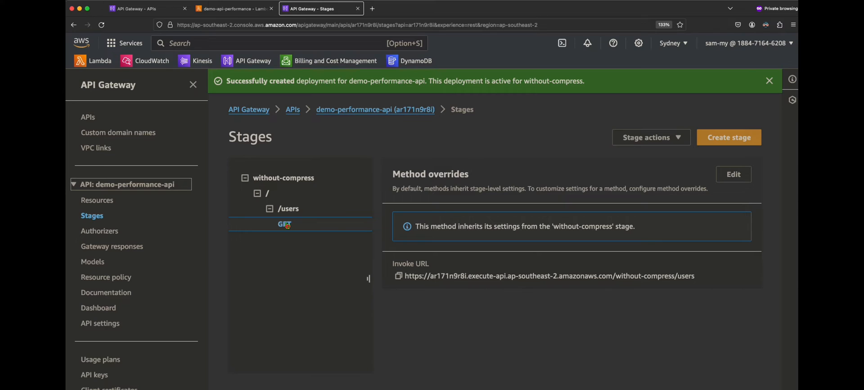
pyautogui.click(399, 276)
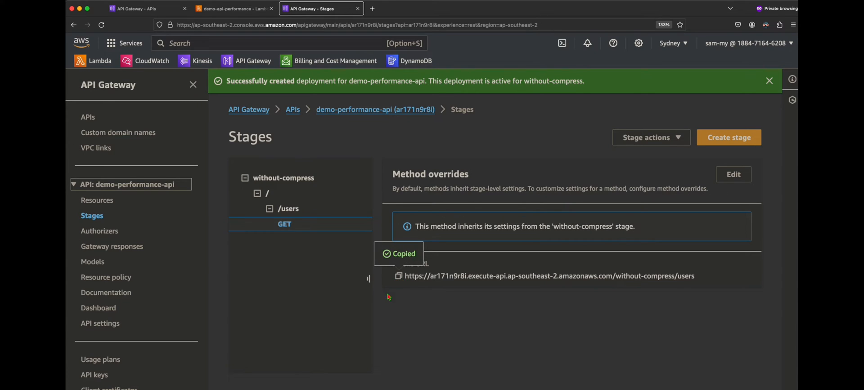
# - Open the copied /users invoke URL in a new browser tab
pyautogui.click(372, 9)
pyautogui.press('super+v')
pyautogui.press('Return')
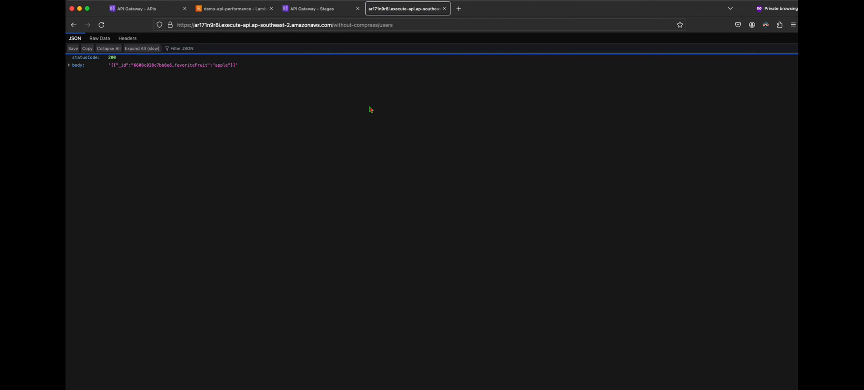
# - Inspect the response page's network activity, reloading it twice to examine the /users request's transferred size, full size and timing
pyautogui.rightClick(368, 103)
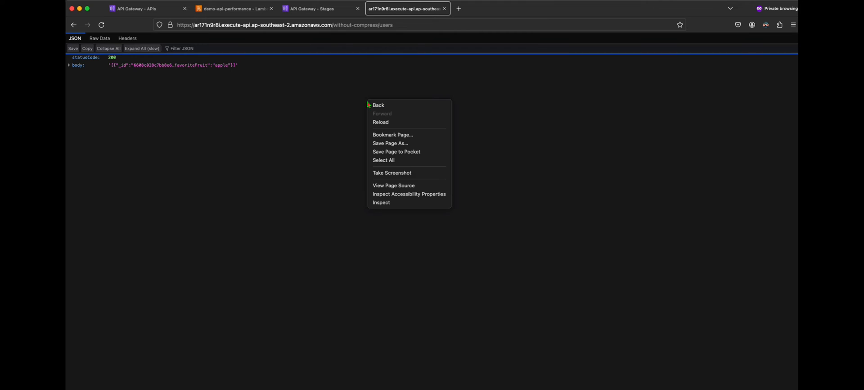
pyautogui.click(383, 203)
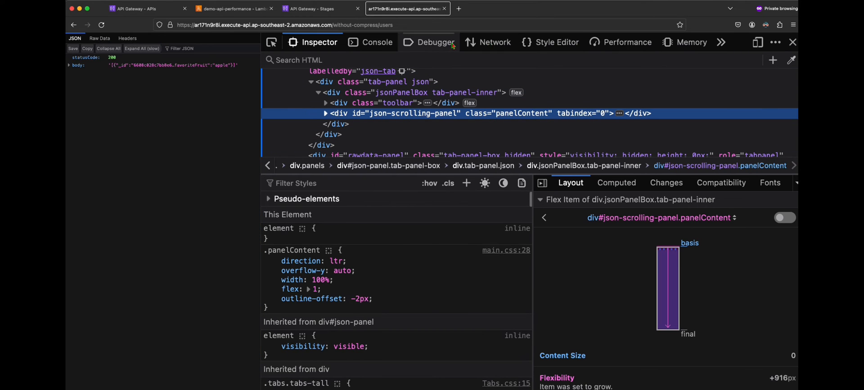
pyautogui.click(495, 43)
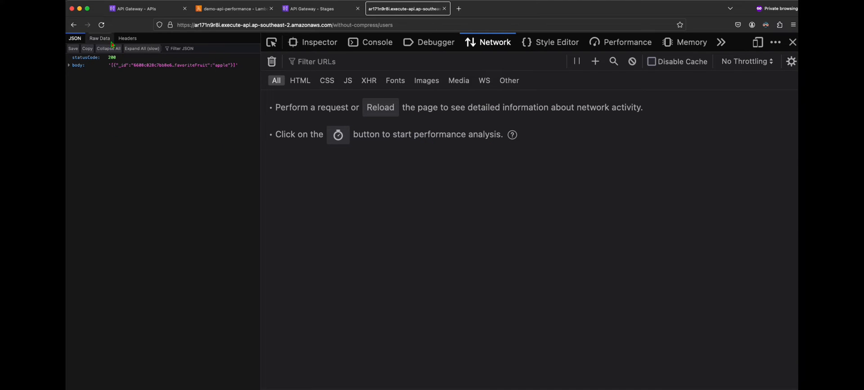
pyautogui.click(103, 28)
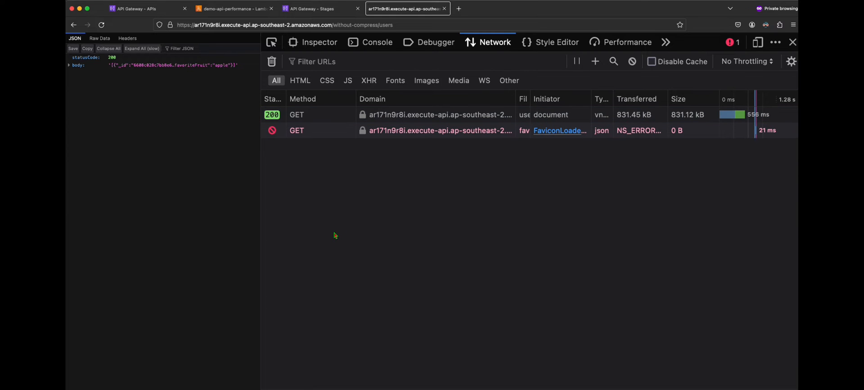
pyautogui.click(101, 25)
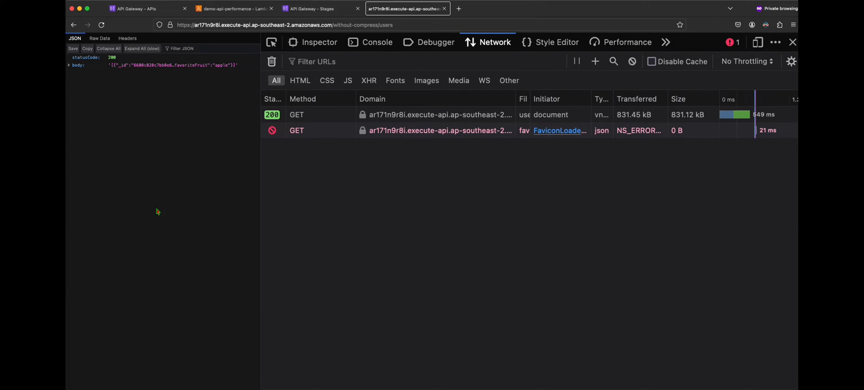
# - Return to the API Gateway console and open the API settings of demo-performance-api, reviewing the API details and binary media types
pyautogui.click(315, 9)
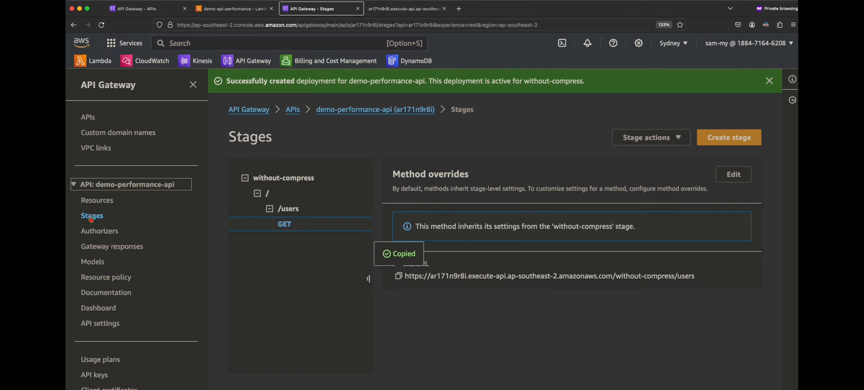
pyautogui.click(97, 202)
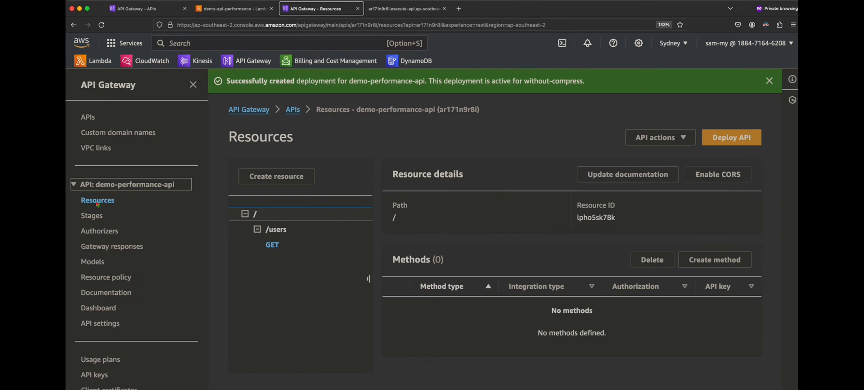
pyautogui.click(100, 325)
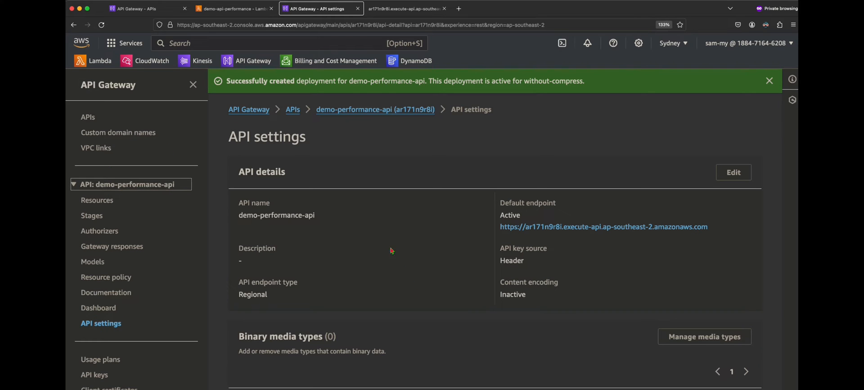
pyautogui.scroll(-2, 388, 239)
pyautogui.scroll(-4, 388, 238)
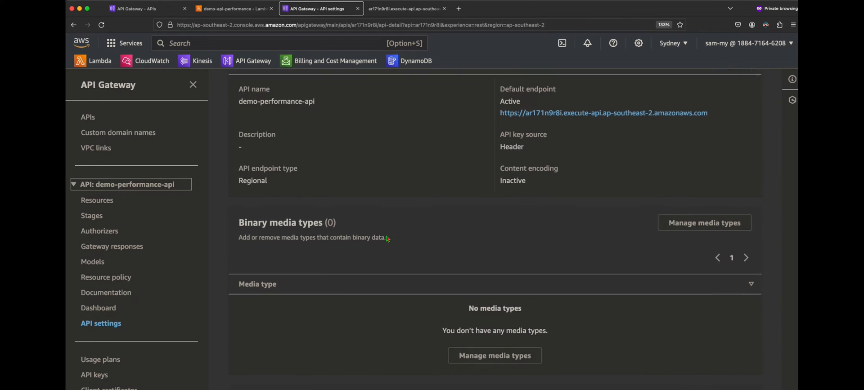
pyautogui.scroll(1, 387, 238)
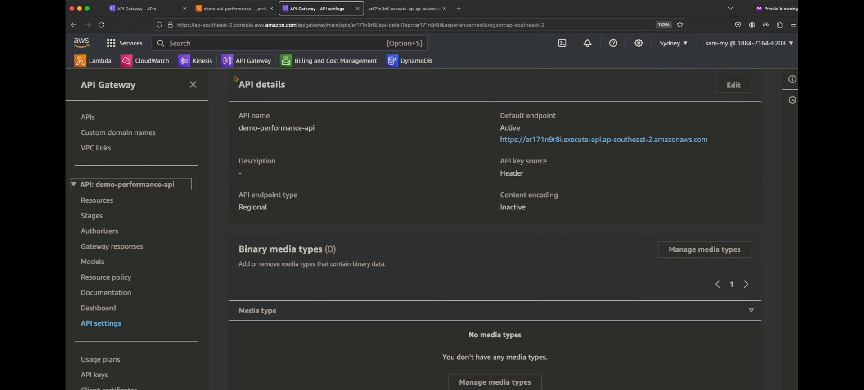
pyautogui.moveTo(239, 83); pyautogui.dragTo(313, 92)
pyautogui.scroll(1, 449, 212)
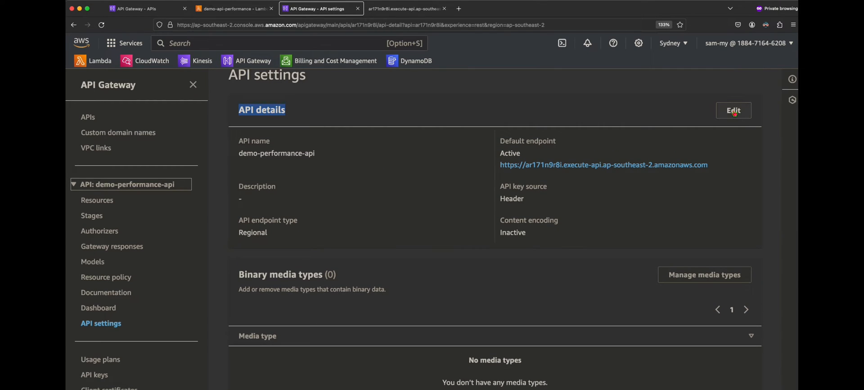
# - Turn on content encoding in the API details, keeping the minimum body size at 0, save the changes and dismiss the update notification
pyautogui.click(734, 111)
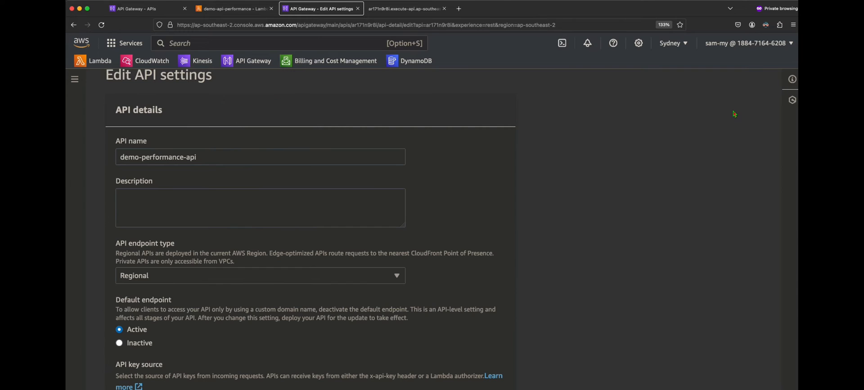
pyautogui.scroll(-5, 347, 218)
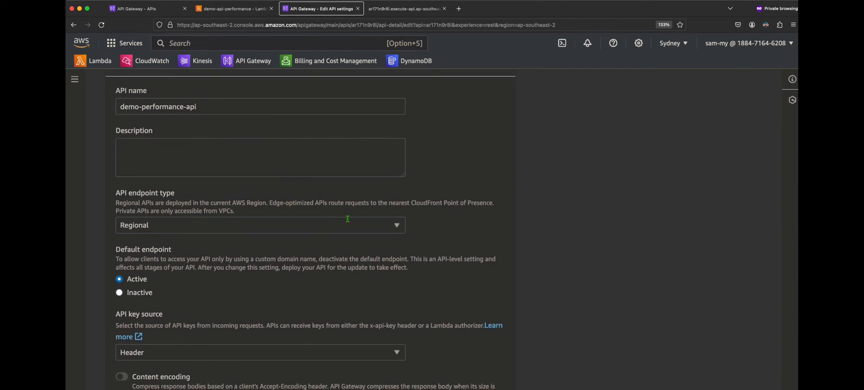
pyautogui.scroll(-1, 347, 218)
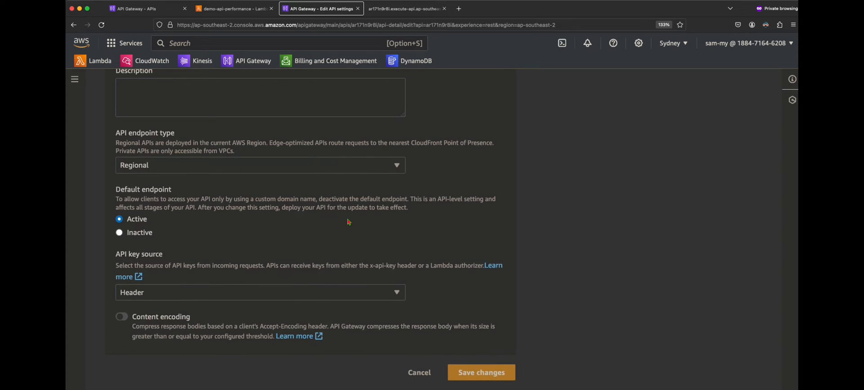
pyautogui.scroll(5, 324, 230)
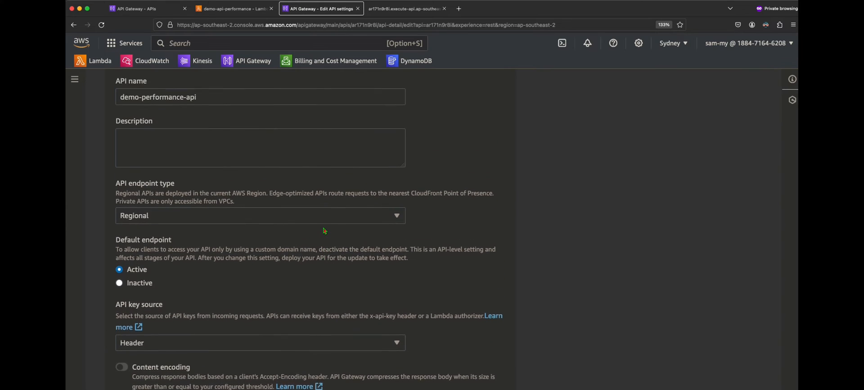
pyautogui.scroll(2, 324, 230)
pyautogui.scroll(-4, 324, 228)
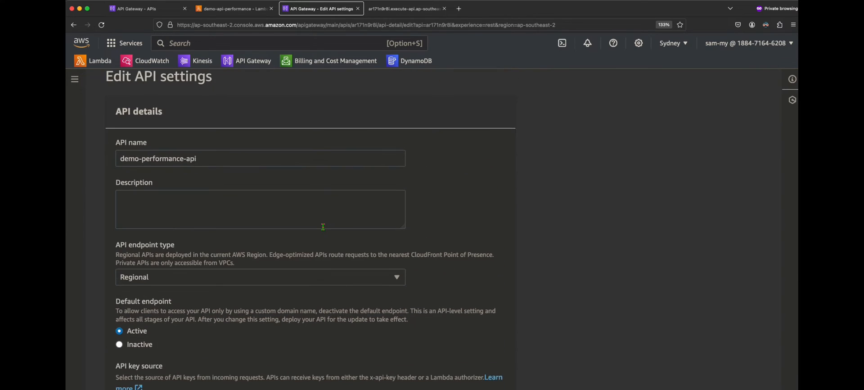
pyautogui.scroll(-3, 323, 226)
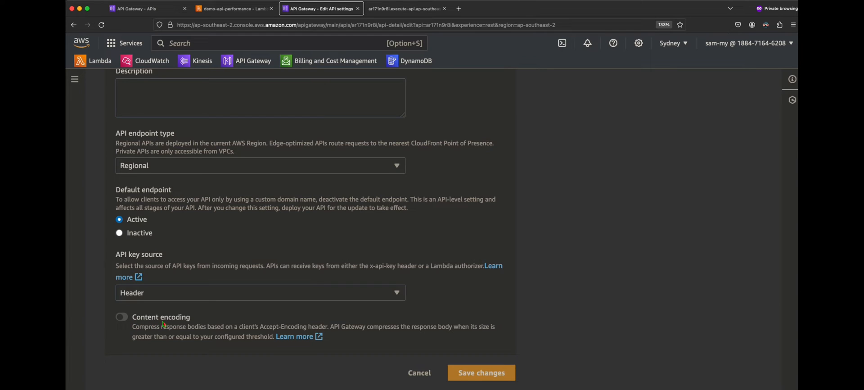
pyautogui.click(121, 317)
pyautogui.scroll(-1, 180, 313)
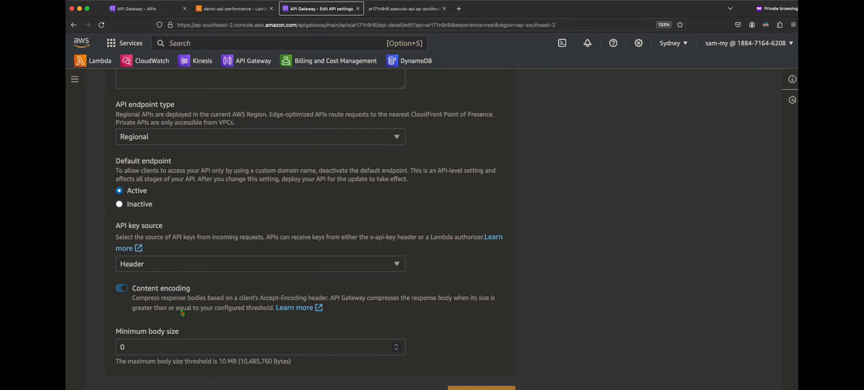
pyautogui.scroll(-1, 182, 313)
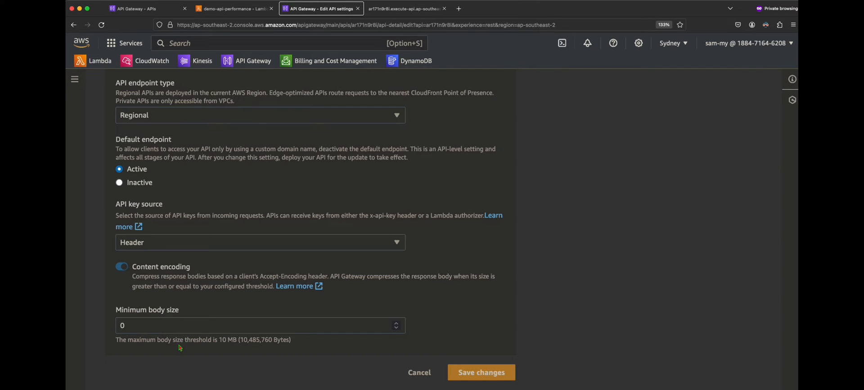
pyautogui.moveTo(219, 341); pyautogui.dragTo(241, 343)
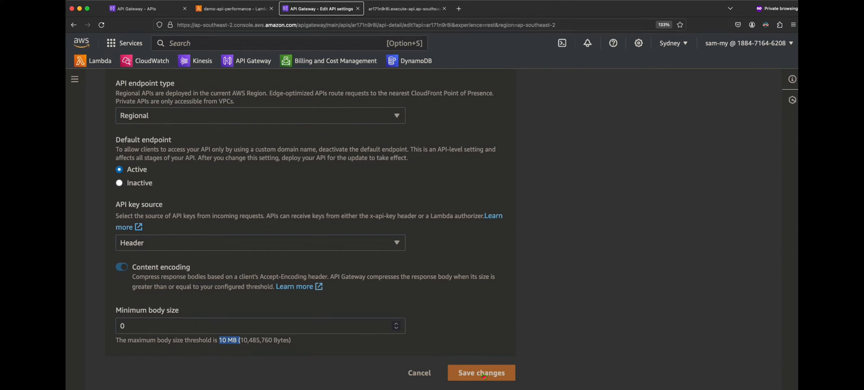
pyautogui.scroll(1, 483, 377)
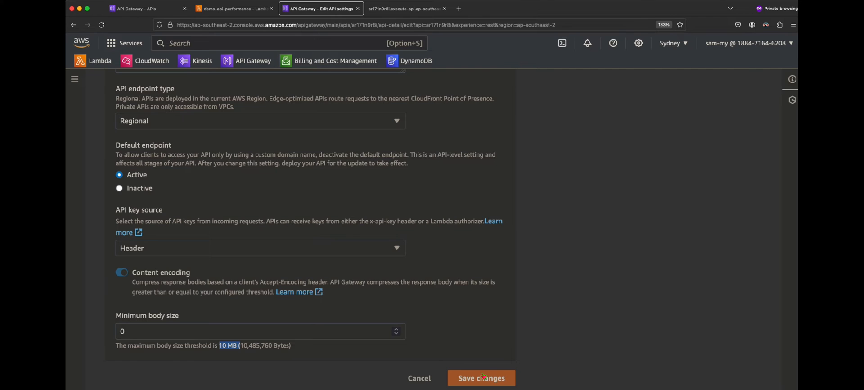
pyautogui.click(483, 376)
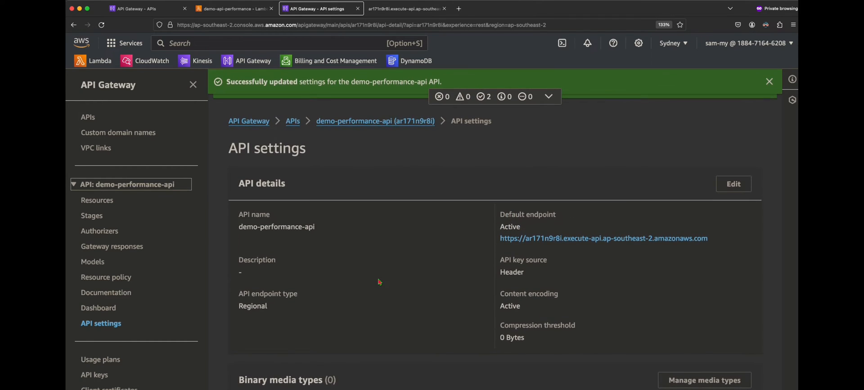
pyautogui.click(770, 83)
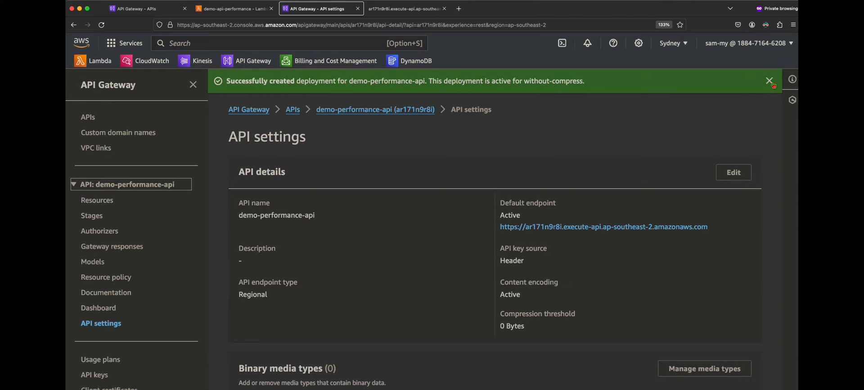
# - Dismiss the deployment notification and review the content encoding and compression threshold in the API settings of demo-performance-api
pyautogui.click(769, 81)
pyautogui.scroll(-1, 353, 220)
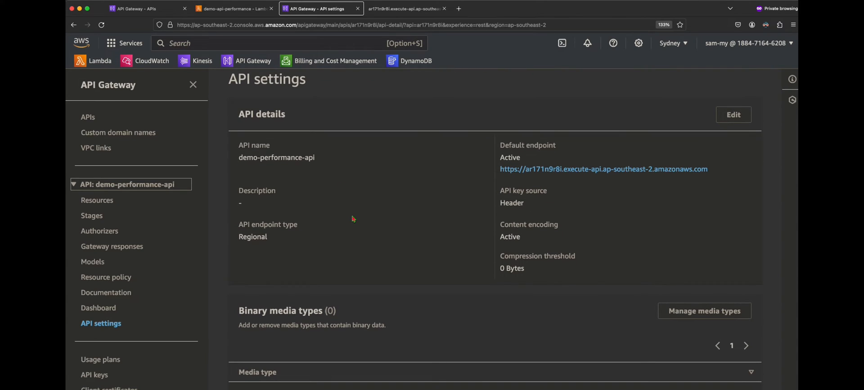
pyautogui.scroll(1, 354, 219)
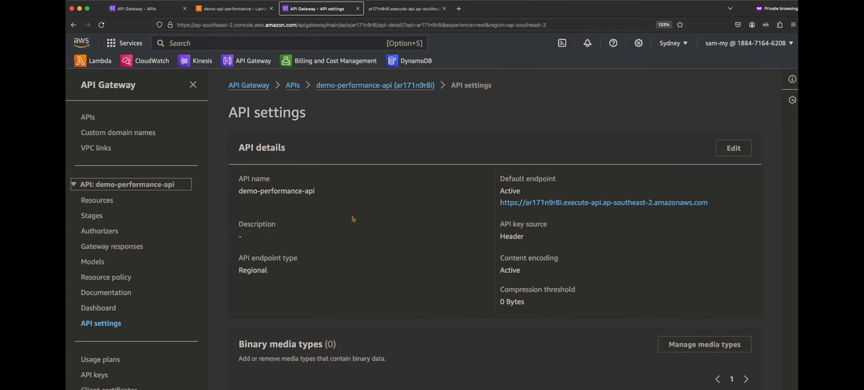
# - Deploy the API's resources to a new stage named with-compress and dismiss the deployment notification
pyautogui.click(101, 201)
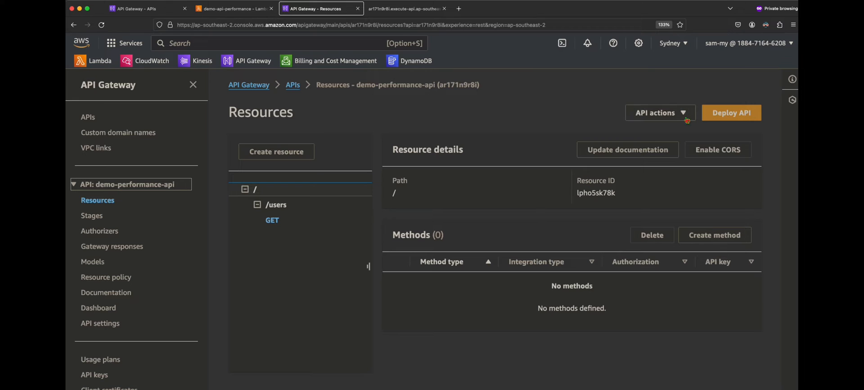
pyautogui.click(746, 118)
pyautogui.click(344, 221)
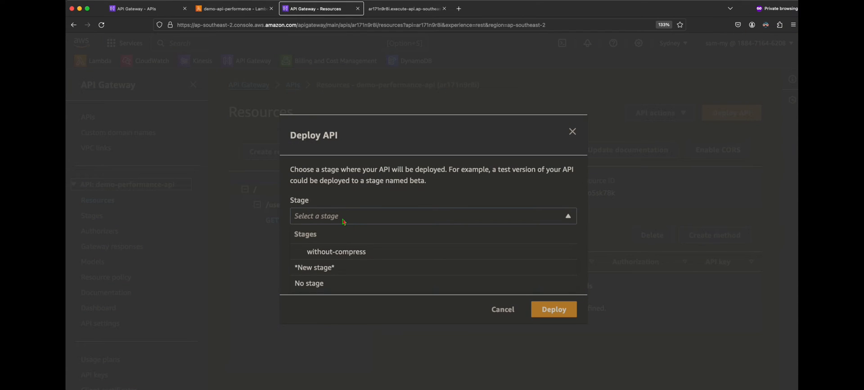
pyautogui.click(323, 269)
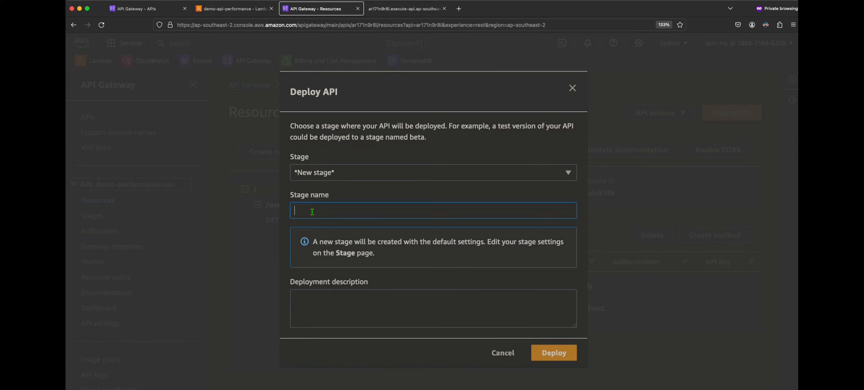
pyautogui.write('with-compress')
pyautogui.click(553, 352)
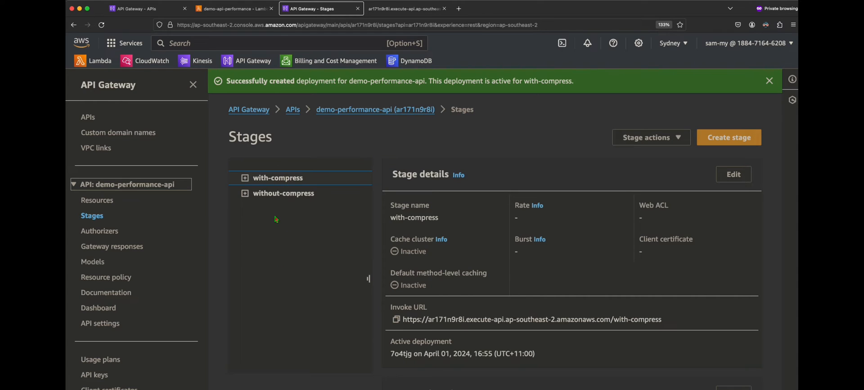
pyautogui.click(768, 81)
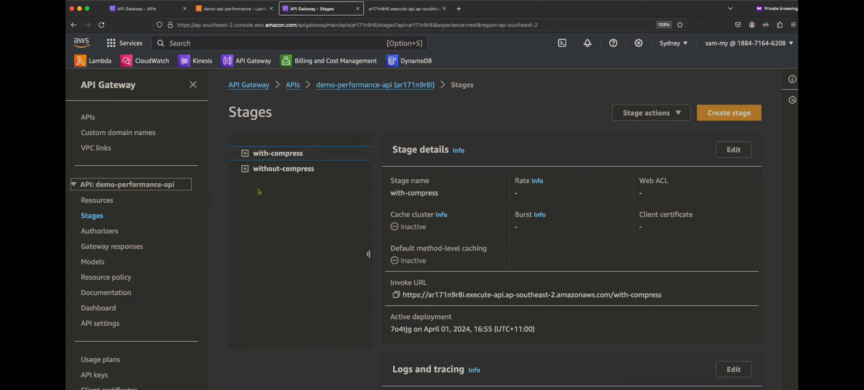
# - Expand the with-compress stage down to the GET method of /users and copy its invoke URL
pyautogui.click(238, 9)
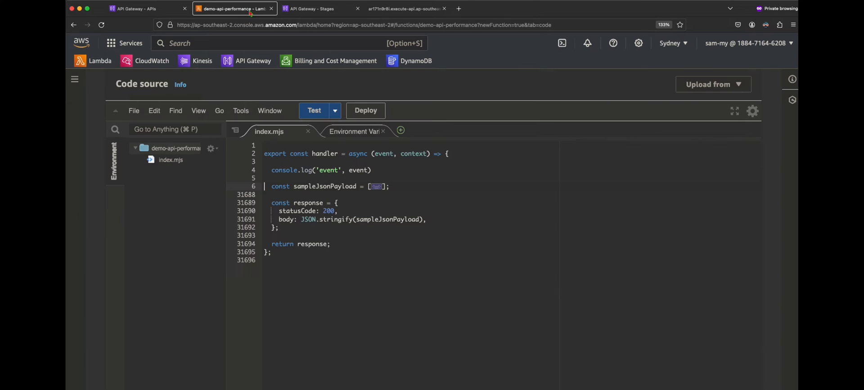
pyautogui.click(315, 9)
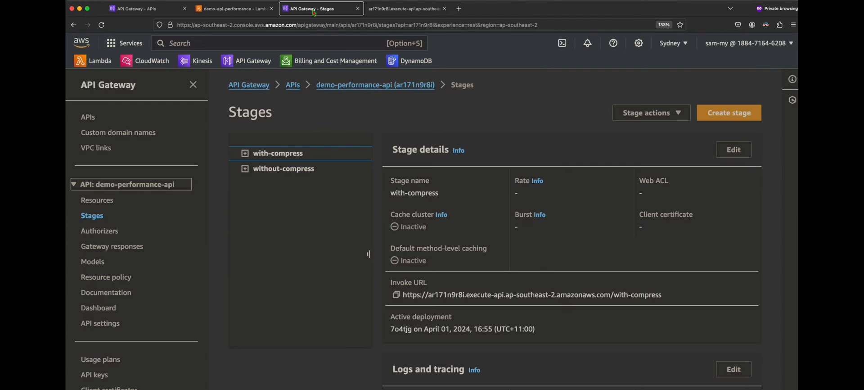
pyautogui.click(245, 153)
pyautogui.click(259, 169)
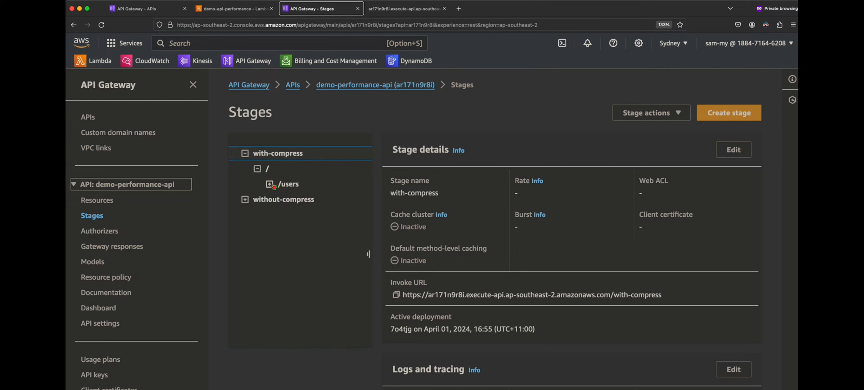
pyautogui.click(270, 184)
pyautogui.click(284, 201)
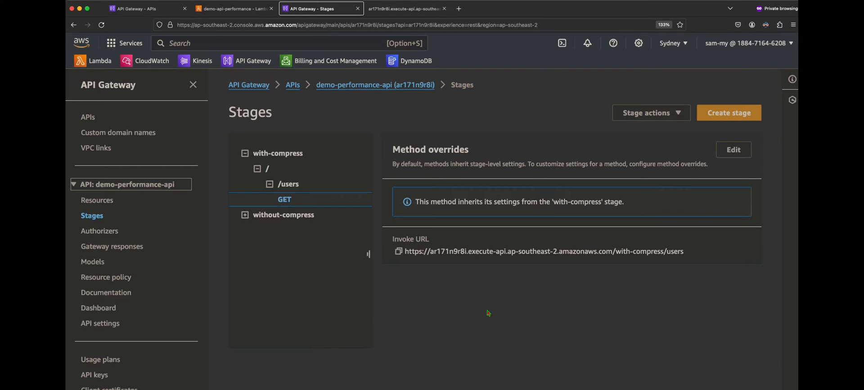
pyautogui.click(399, 252)
pyautogui.click(399, 251)
pyautogui.click(399, 251)
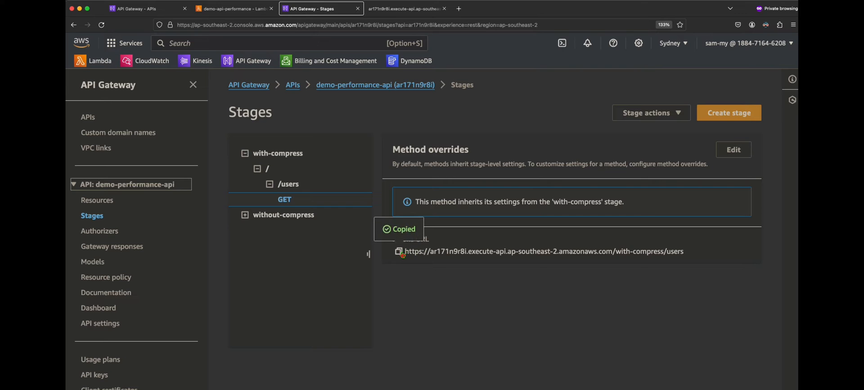
# - Open the copied with-compress /users URL in a new browser tab
pyautogui.click(459, 9)
pyautogui.press('super+v')
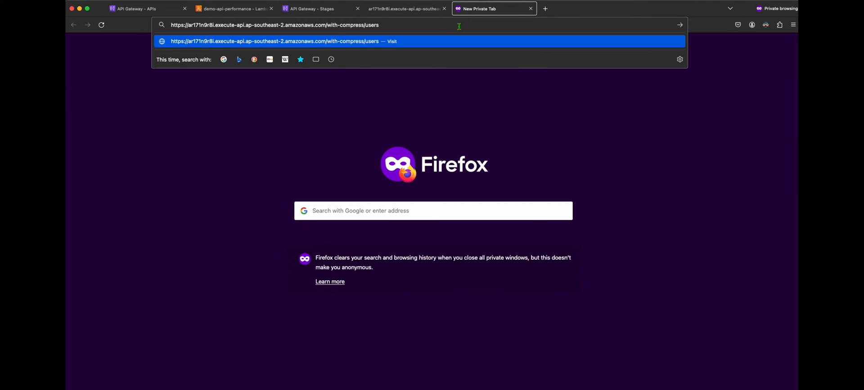
pyautogui.press('Return')
# - Inspect the with-compress page's network activity, widening the developer tools and reloading twice to examine the /users request's transferred size and timing
pyautogui.rightClick(391, 103)
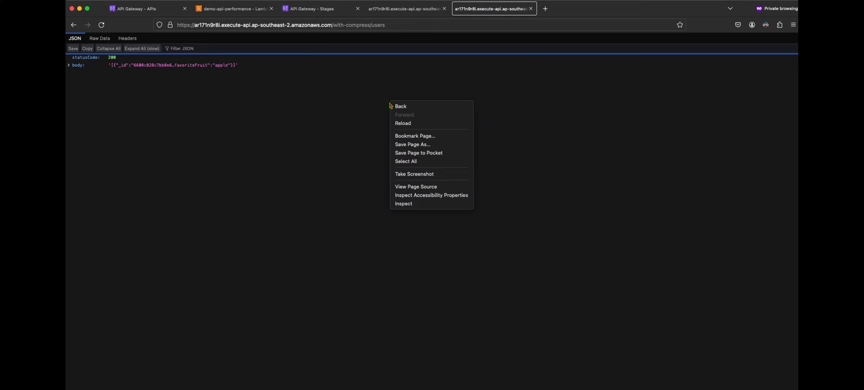
pyautogui.click(417, 205)
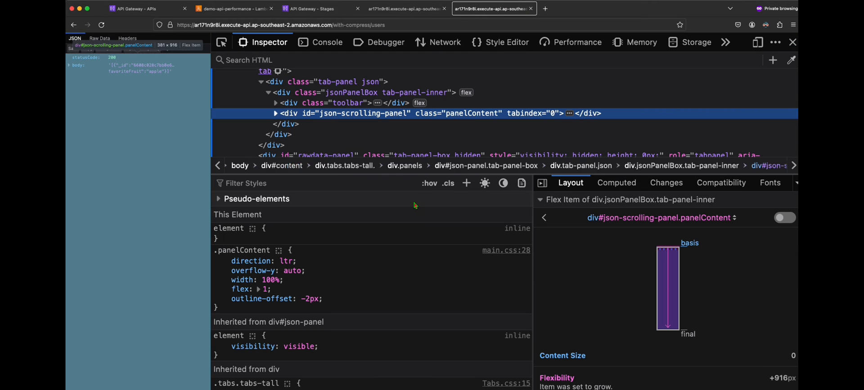
pyautogui.click(443, 45)
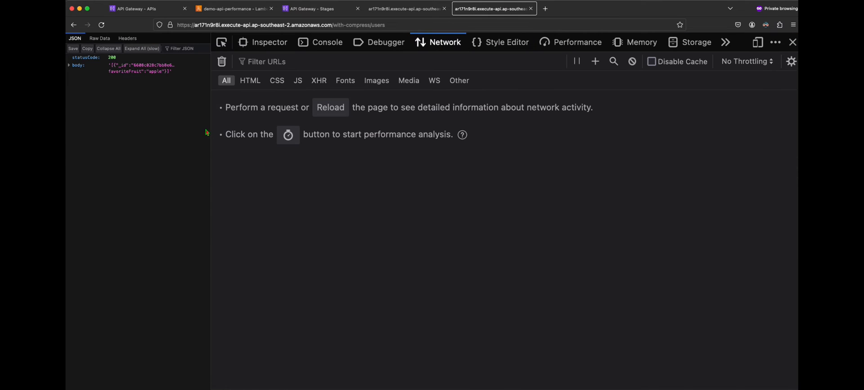
pyautogui.moveTo(211, 130); pyautogui.dragTo(193, 127)
pyautogui.click(100, 25)
pyautogui.click(100, 25)
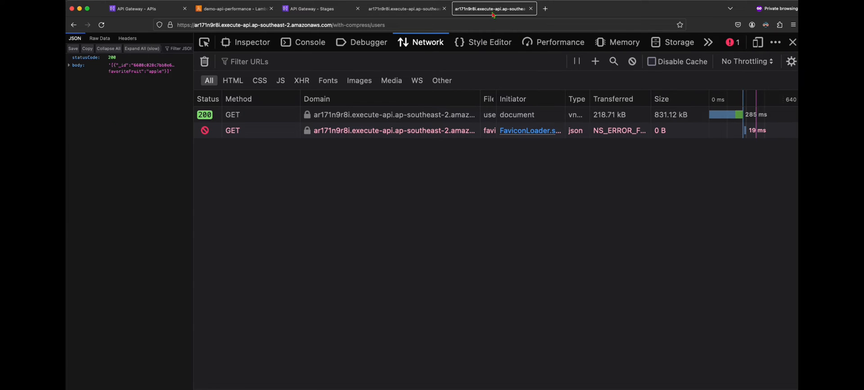
# - Detach the with-compress tab into its own window and place it below the without-compress tab's network results for comparison
pyautogui.moveTo(497, 13); pyautogui.dragTo(485, 103)
pyautogui.moveTo(478, 12); pyautogui.dragTo(431, 199)
pyautogui.moveTo(487, 11); pyautogui.dragTo(299, 184)
pyautogui.moveTo(509, 11); pyautogui.dragTo(636, 195)
pyautogui.moveTo(486, 10); pyautogui.dragTo(712, 158)
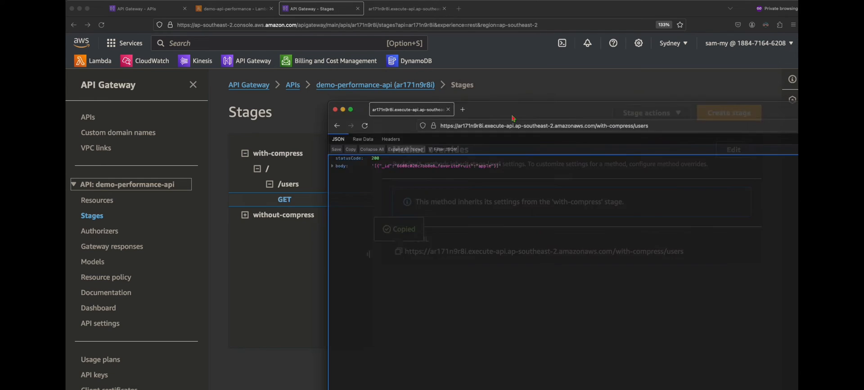
pyautogui.moveTo(514, 117); pyautogui.dragTo(321, 99)
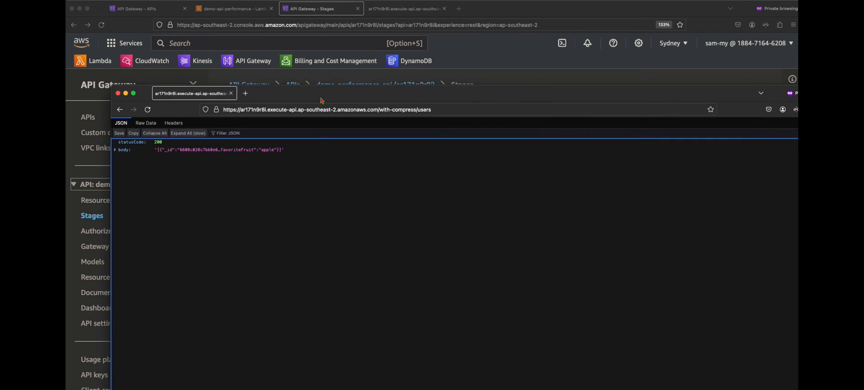
pyautogui.moveTo(417, 93); pyautogui.dragTo(350, 170)
pyautogui.click(401, 12)
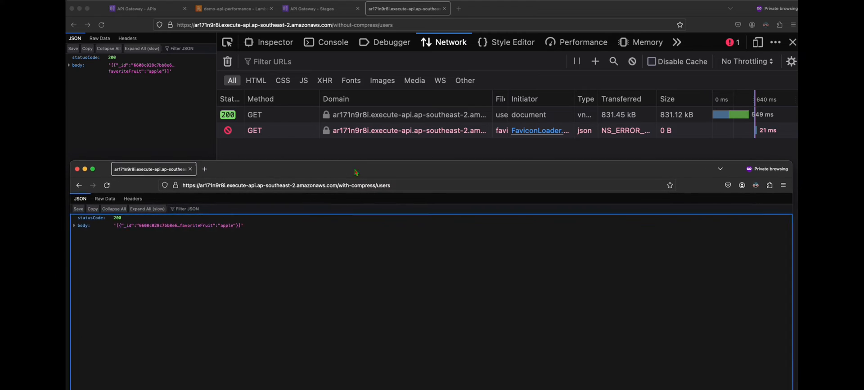
# - Show the network activity in the detached with-compress window, reload the page and align the window under the without-compress results
pyautogui.rightClick(351, 271)
pyautogui.click(375, 372)
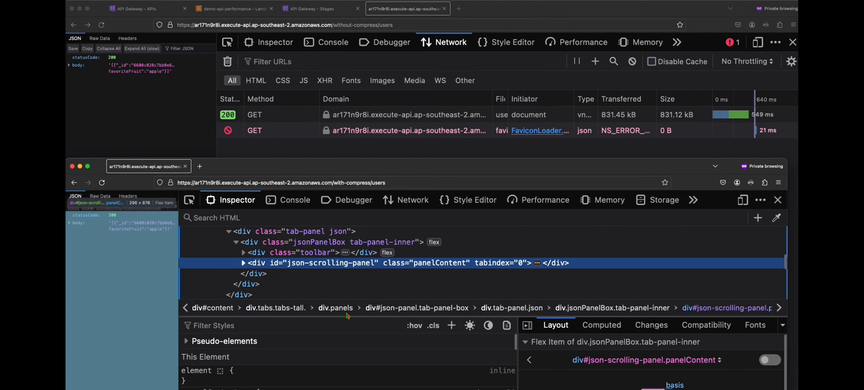
pyautogui.click(405, 200)
pyautogui.click(102, 183)
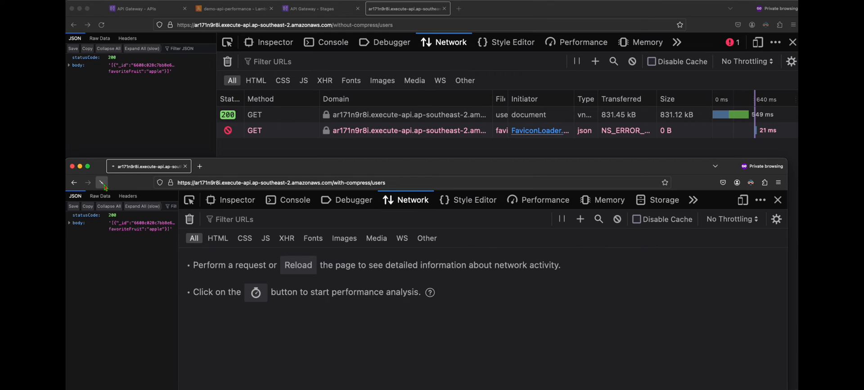
pyautogui.moveTo(325, 173); pyautogui.dragTo(323, 160)
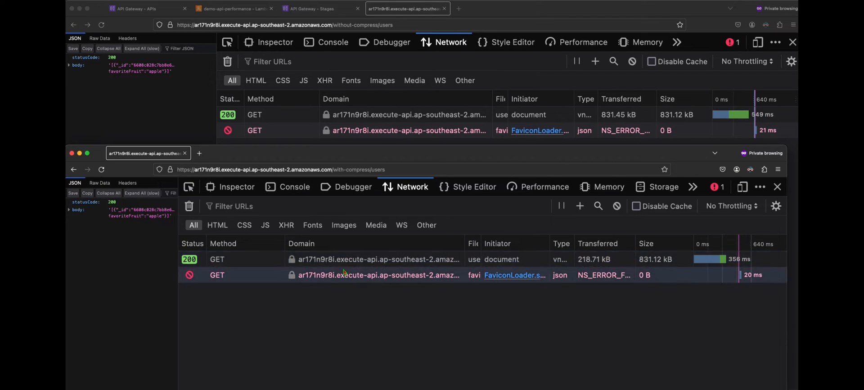
# - Reload the with-compress page repeatedly to compare its transferred size and response time with the uncompressed request
pyautogui.click(102, 170)
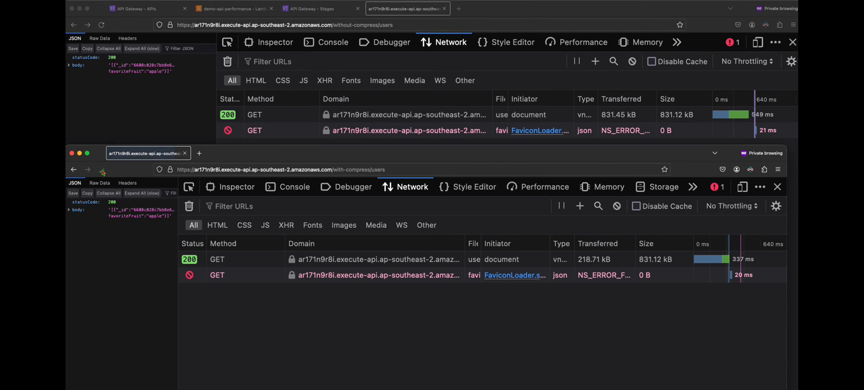
pyautogui.click(102, 169)
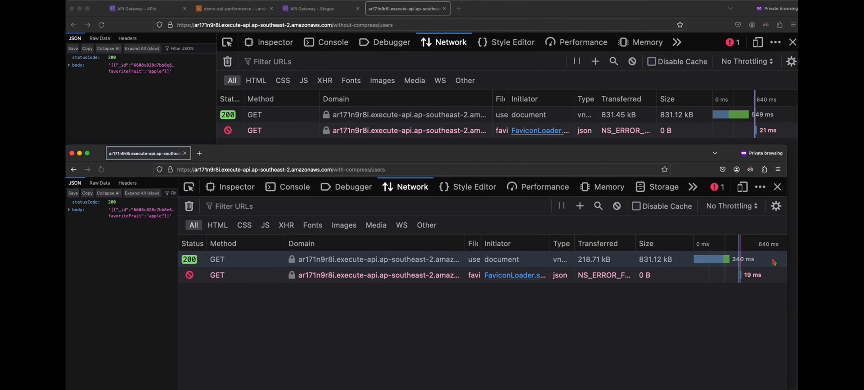
pyautogui.click(102, 170)
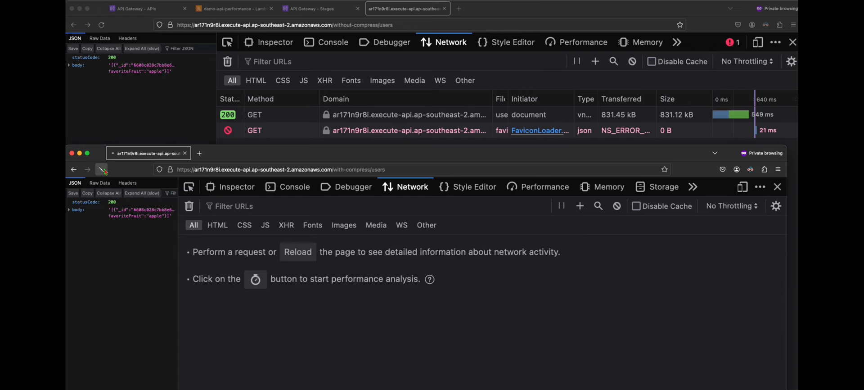
pyautogui.click(102, 170)
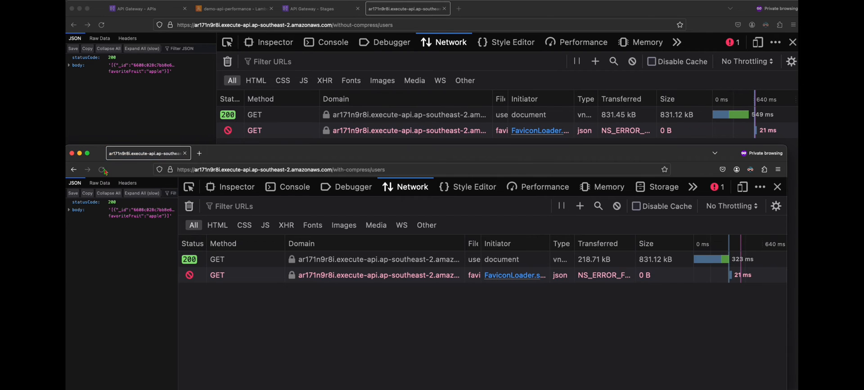
pyautogui.click(102, 170)
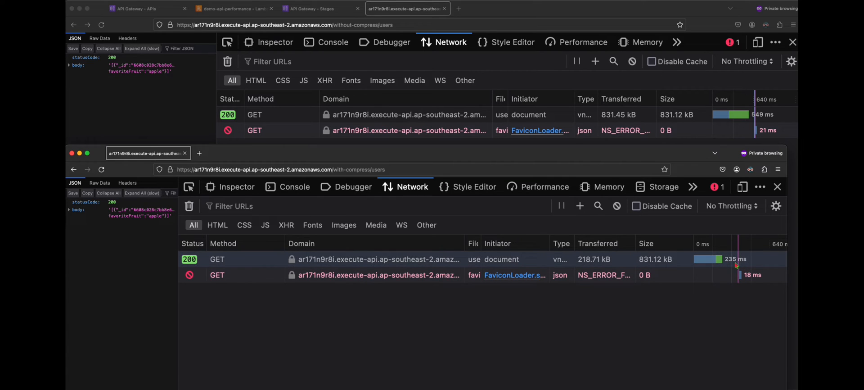
pyautogui.click(101, 169)
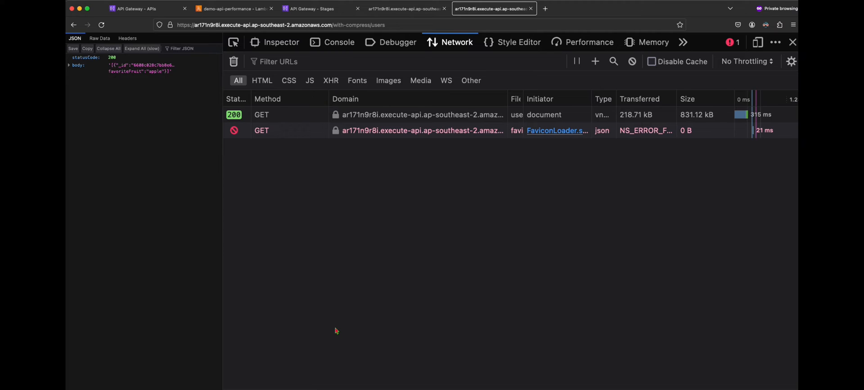
# - Open the with-compress /users request's details and examine its response headers and the Accept-Encoding request header
pyautogui.click(274, 117)
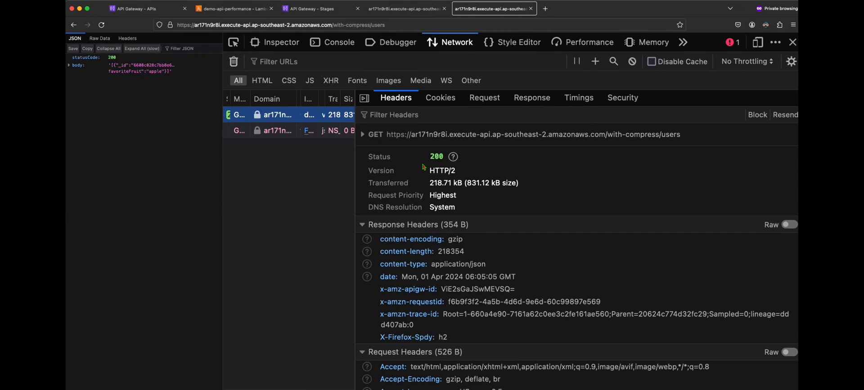
pyautogui.scroll(-4, 424, 167)
pyautogui.scroll(-2, 423, 167)
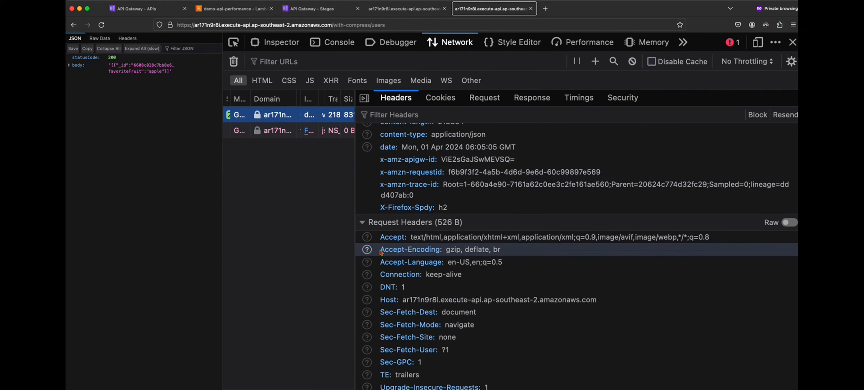
pyautogui.scroll(1, 384, 252)
pyautogui.moveTo(381, 254); pyautogui.dragTo(442, 261)
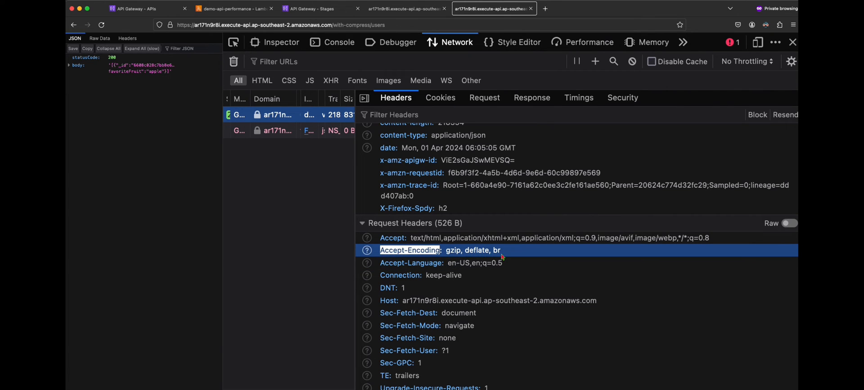
pyautogui.click(452, 251)
pyautogui.scroll(1, 452, 252)
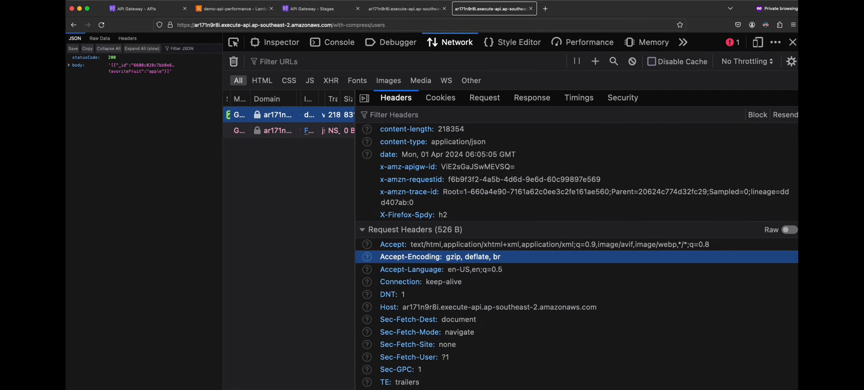
# - Copy the with-compress /users URL, switch to Postman and replace the 1-without-compress request's URL with it
pyautogui.click(402, 26)
pyautogui.press('super+c')
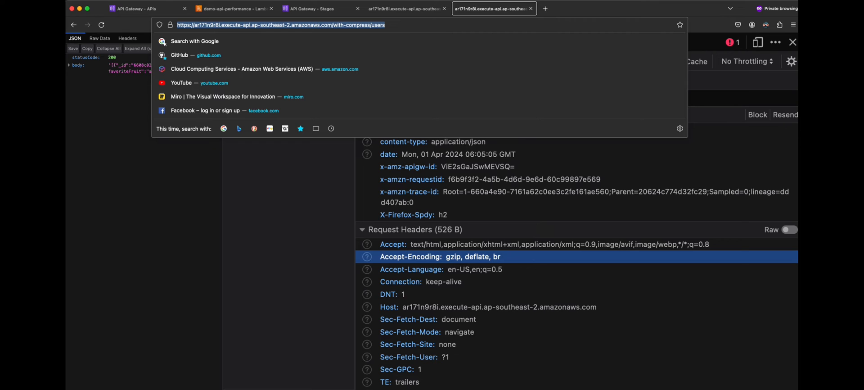
pyautogui.press('super+Tab')
pyautogui.moveTo(496, 96); pyautogui.dragTo(129, 85)
pyautogui.press('super+v')
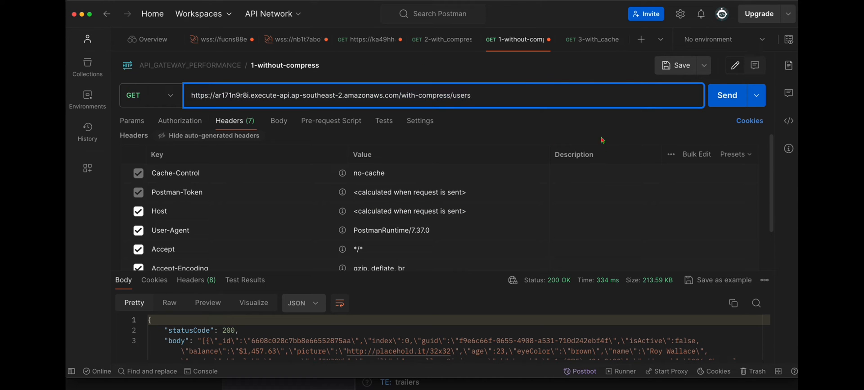
# - Review the 1-without-compress request's headers, including Accept-Encoding, send it to the with-compress /users URL and check the response size and time
pyautogui.click(522, 130)
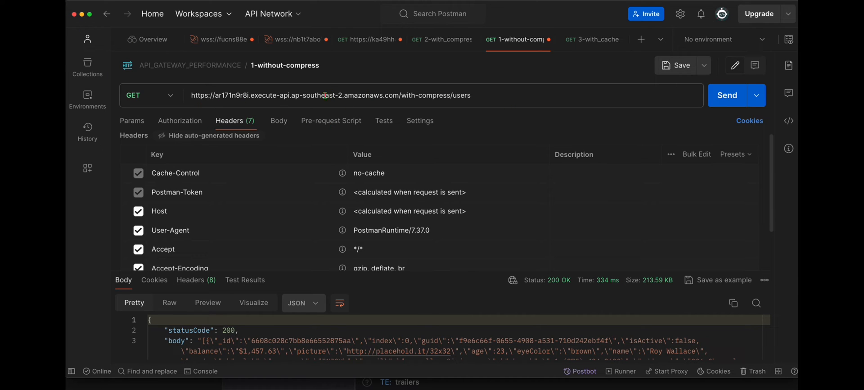
pyautogui.click(500, 100)
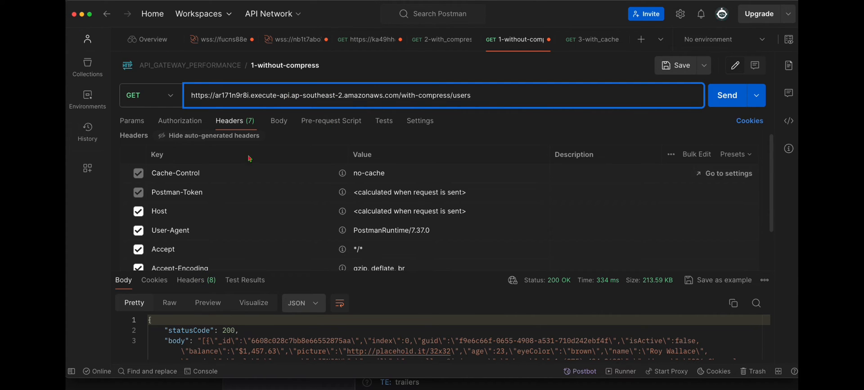
pyautogui.click(238, 126)
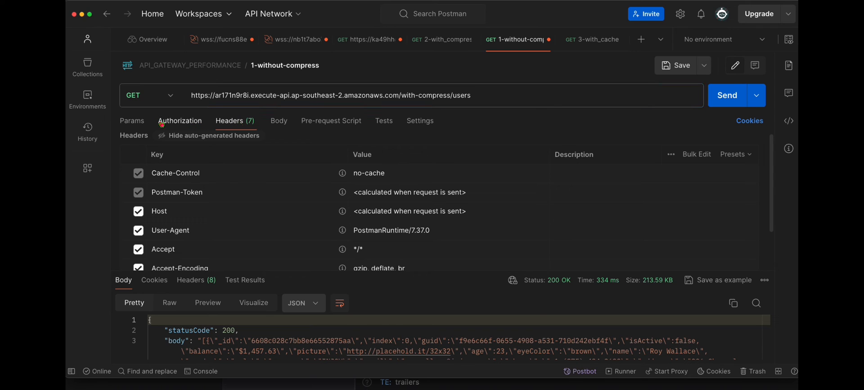
pyautogui.click(132, 121)
pyautogui.scroll(-1, 194, 204)
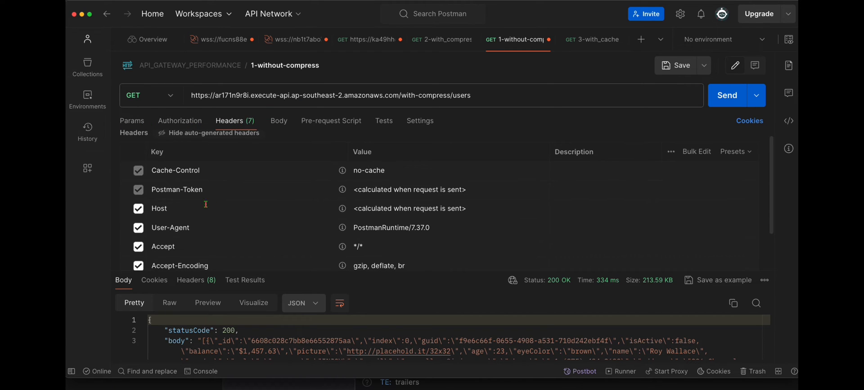
pyautogui.scroll(-3, 213, 204)
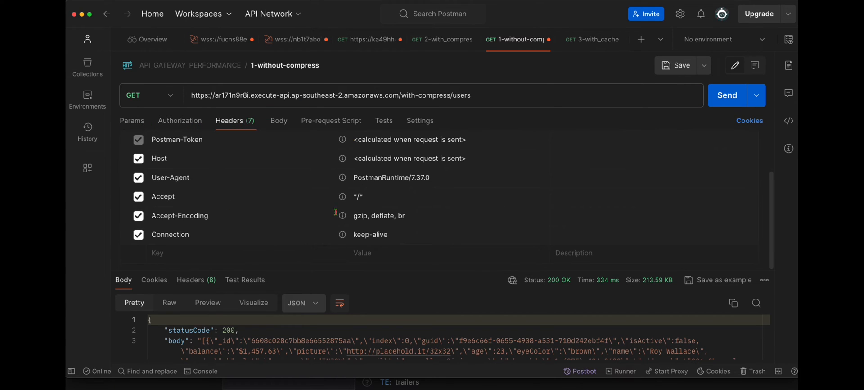
pyautogui.click(731, 99)
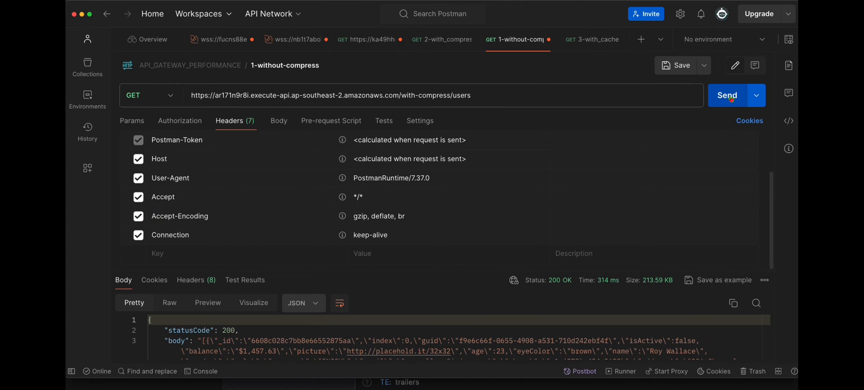
pyautogui.moveTo(658, 287)
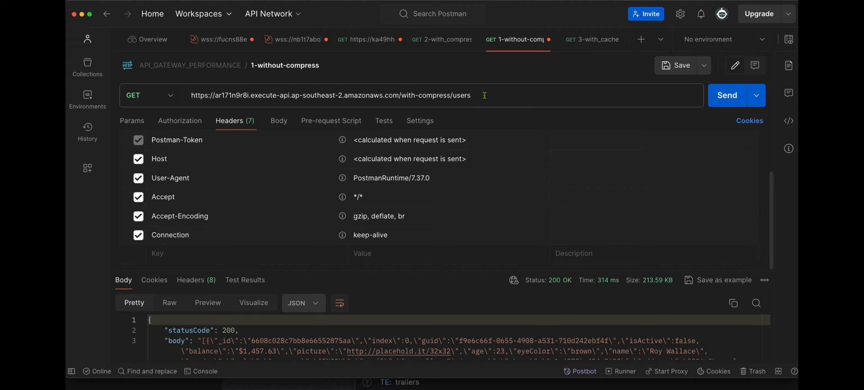
# - Disable the Accept-Encoding header and send the request twice to compare its uncompressed response size and time
pyautogui.click(138, 216)
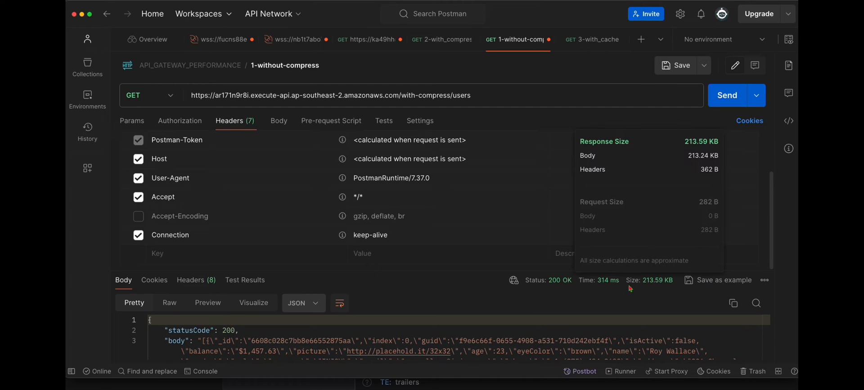
pyautogui.click(727, 103)
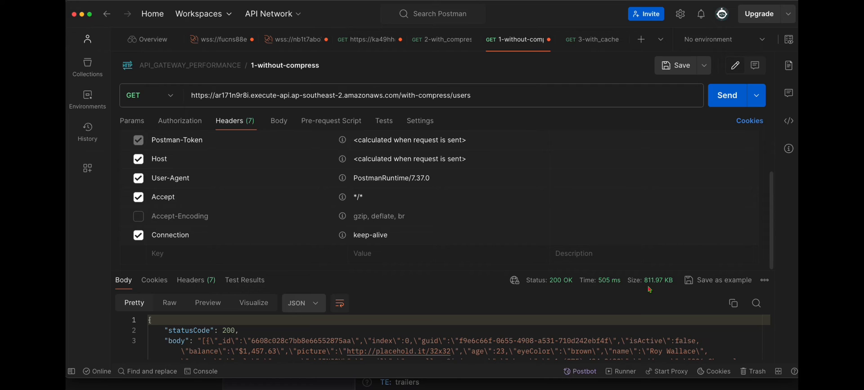
pyautogui.moveTo(648, 288)
pyautogui.moveTo(607, 288)
pyautogui.click(725, 102)
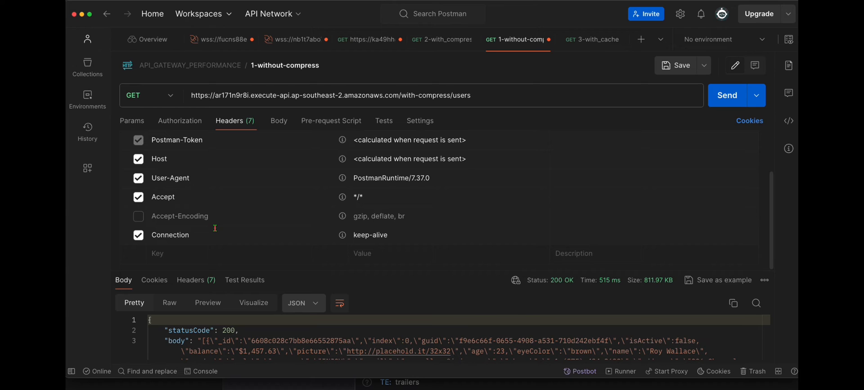
# - Re-enable the Accept-Encoding header with gzip, deflate, br and send the request again
pyautogui.click(139, 216)
pyautogui.scroll(1, 223, 222)
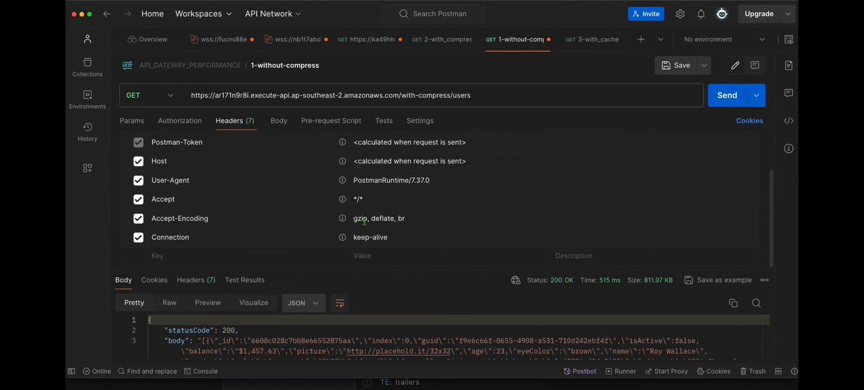
pyautogui.click(728, 100)
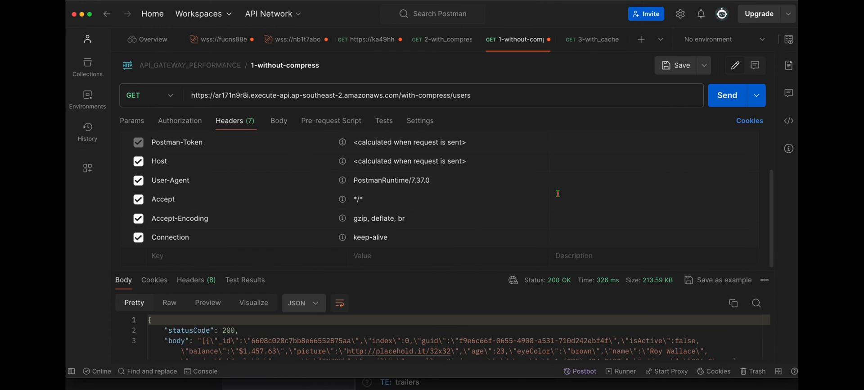
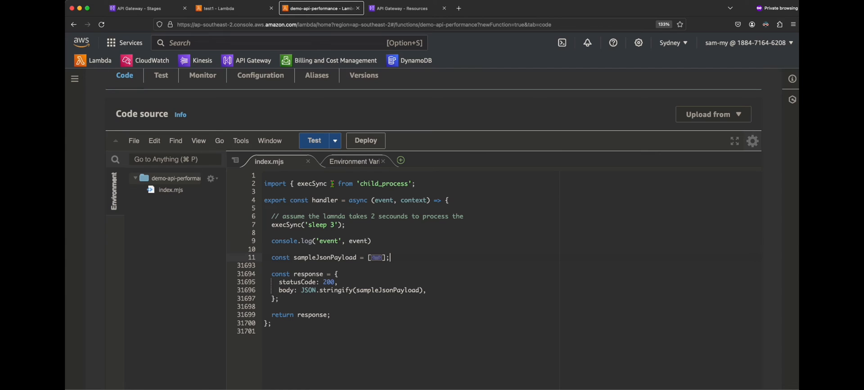
# - Examine the execSync('sleep 3') processing delay in the index.mjs code of the demo-api-performance Lambda function
pyautogui.click(346, 225)
pyautogui.moveTo(346, 225); pyautogui.dragTo(272, 226)
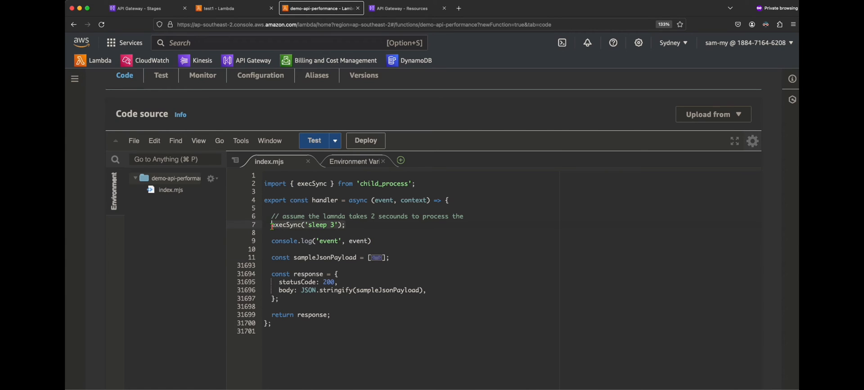
pyautogui.click(315, 225)
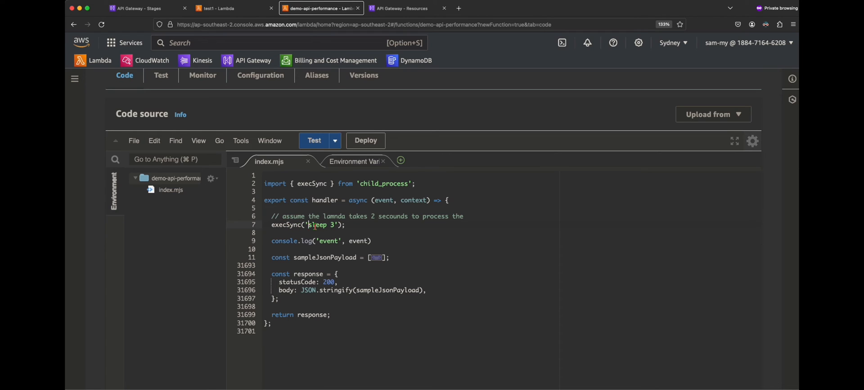
pyautogui.moveTo(309, 225); pyautogui.dragTo(334, 224)
pyautogui.click(274, 225)
pyautogui.click(348, 225)
pyautogui.press('super+Tab')
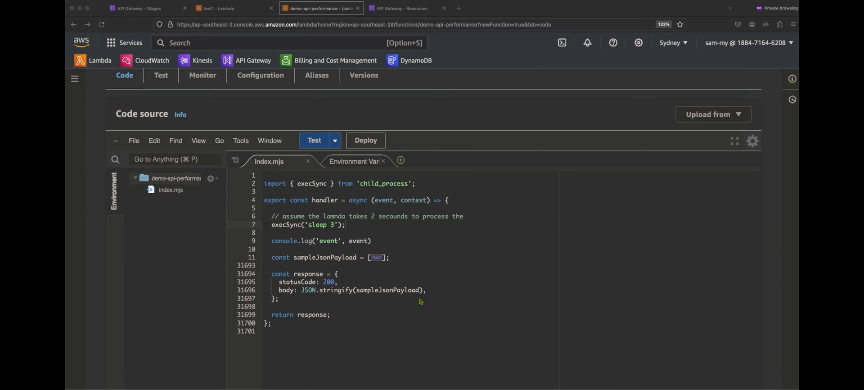
pyautogui.press('super+Tab')
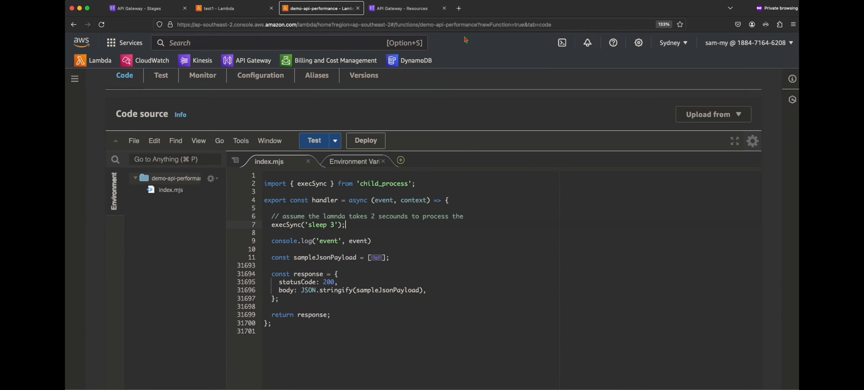
# - Open the demo-performance-api resources in API Gateway and deploy the API to a new stage named without_cache
pyautogui.click(409, 12)
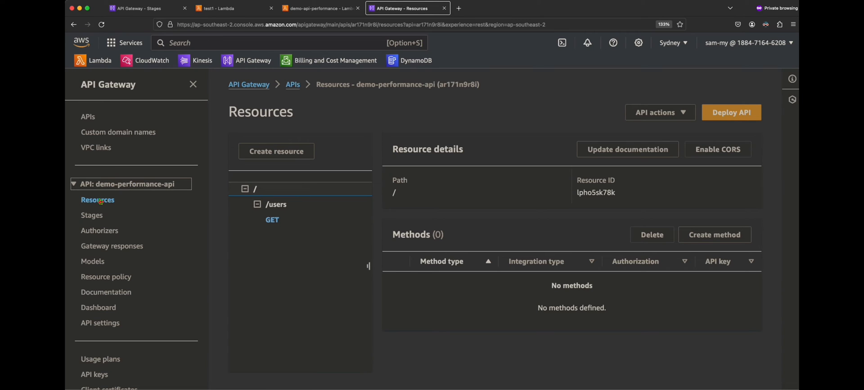
pyautogui.click(734, 115)
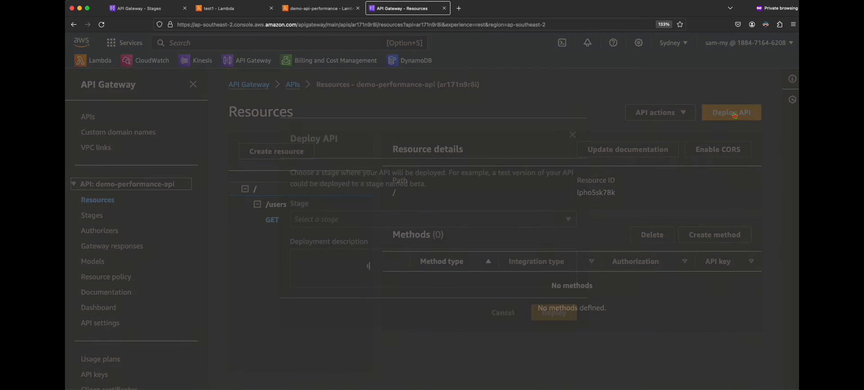
pyautogui.click(343, 218)
pyautogui.click(319, 283)
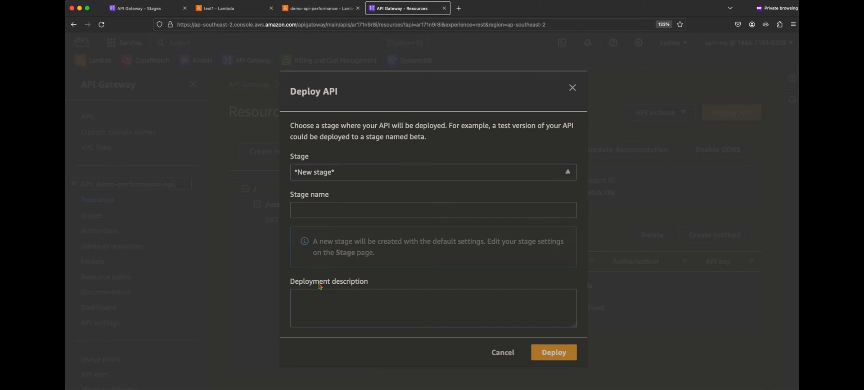
pyautogui.click(317, 210)
pyautogui.write('wi')
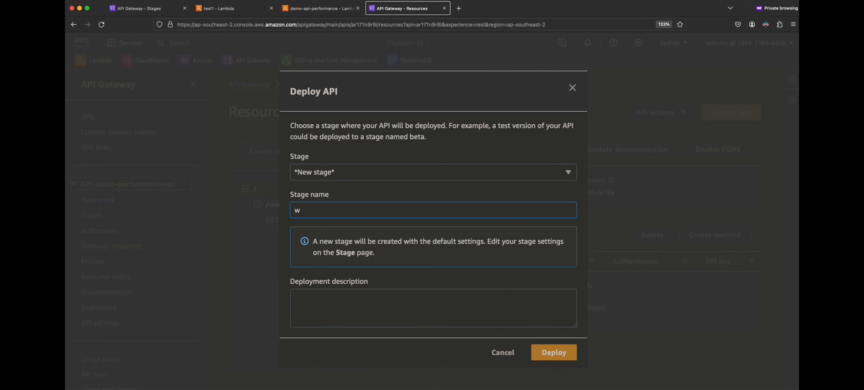
pyautogui.write('thout_cache')
pyautogui.press('super+a')
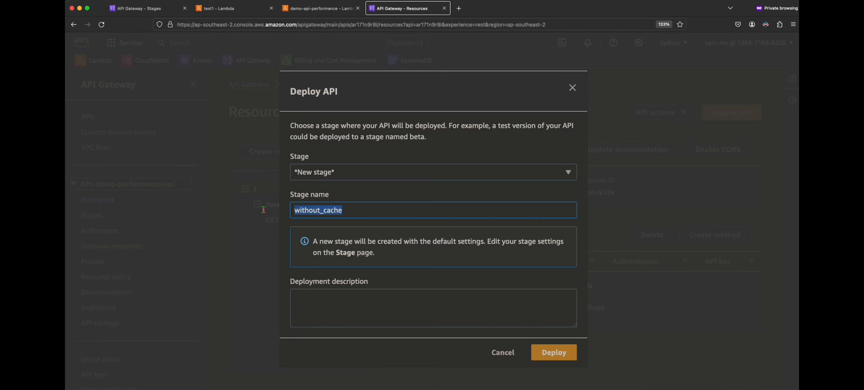
pyautogui.click(562, 356)
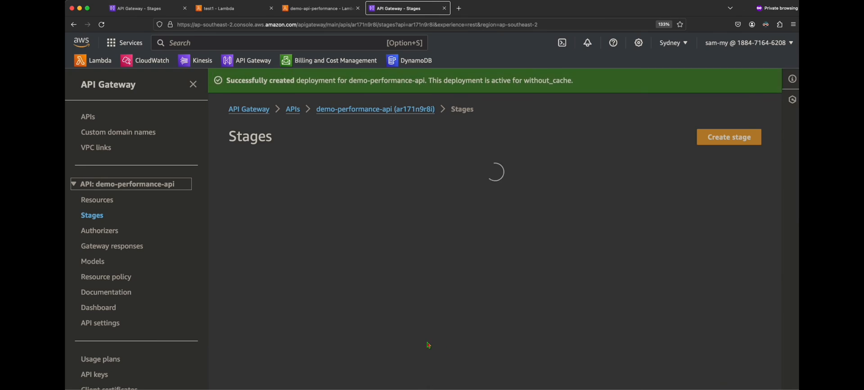
# - Return to the API's resources and deploy it to another new stage named with_cache
pyautogui.click(98, 201)
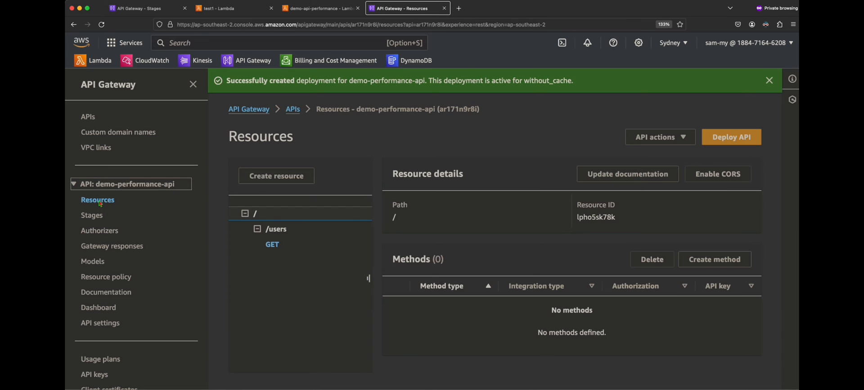
pyautogui.click(732, 140)
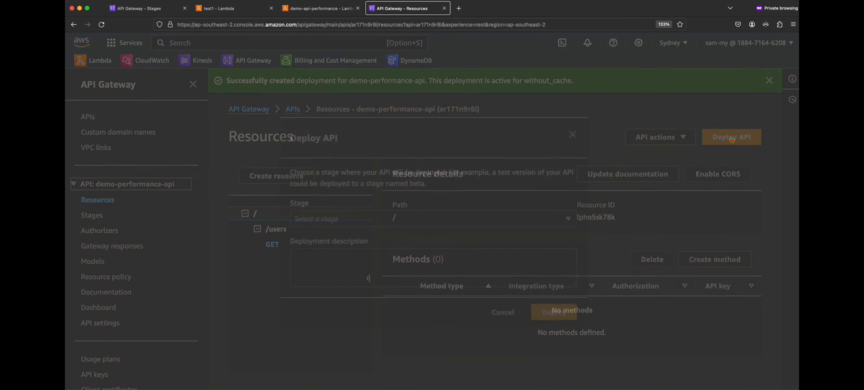
pyautogui.click(318, 220)
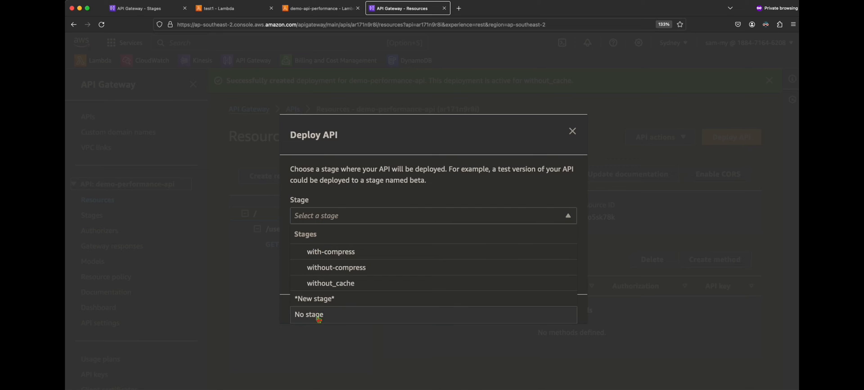
pyautogui.click(319, 298)
pyautogui.write('without_cache')
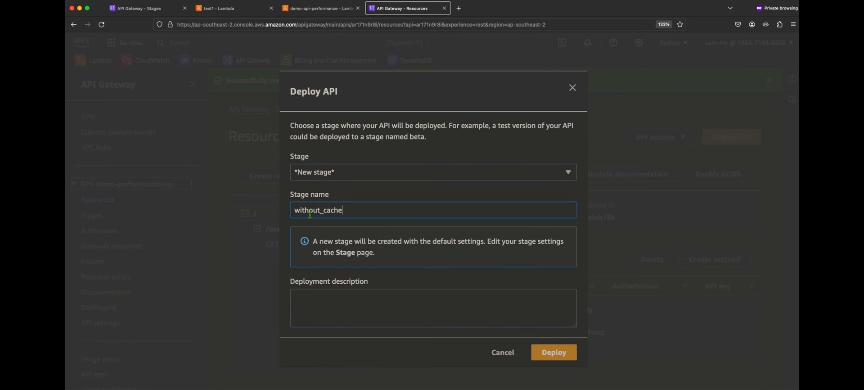
pyautogui.press('Left')
pyautogui.press('Left')
pyautogui.press('Left')
pyautogui.press('Left')
pyautogui.press('Left')
pyautogui.press('Left')
pyautogui.press('BackSpace')
pyautogui.press('BackSpace')
pyautogui.press('BackSpace')
pyautogui.press('super+a')
pyautogui.click(558, 357)
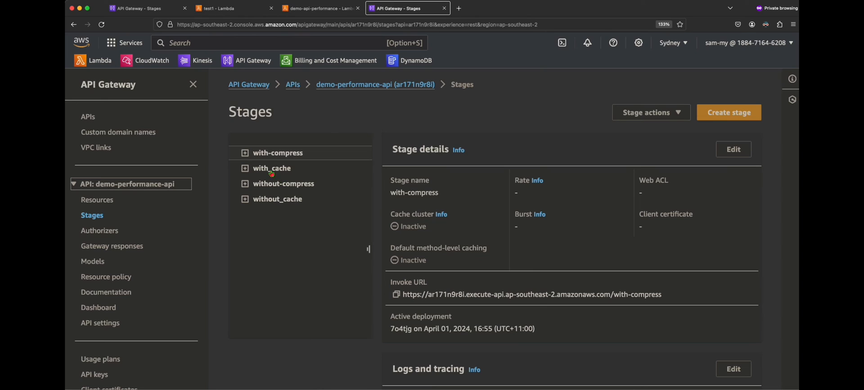
# - Select and expand the with_cache stage and review its name, cache cluster and default method-level caching details
pyautogui.click(255, 172)
pyautogui.click(245, 169)
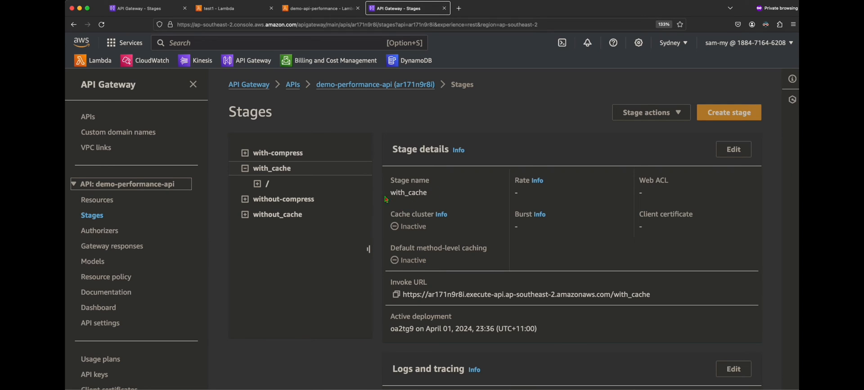
pyautogui.moveTo(390, 194); pyautogui.dragTo(430, 194)
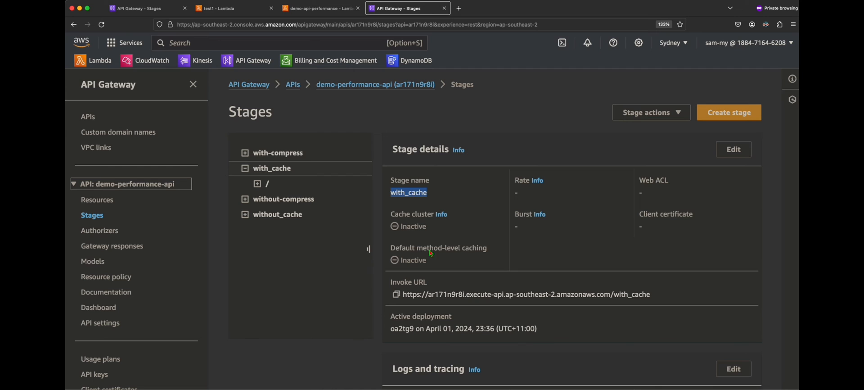
pyautogui.click(440, 264)
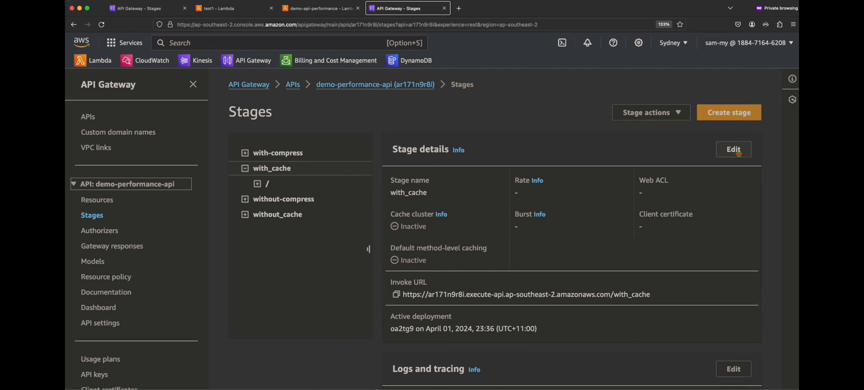
# - Edit the with_cache stage and enable both Provision API cache and Default method-level caching in its cache settings
pyautogui.click(739, 153)
pyautogui.scroll(-2, 473, 194)
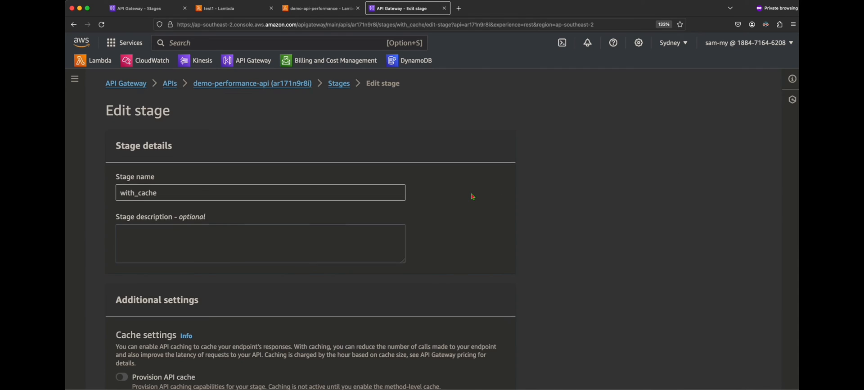
pyautogui.scroll(-2, 473, 196)
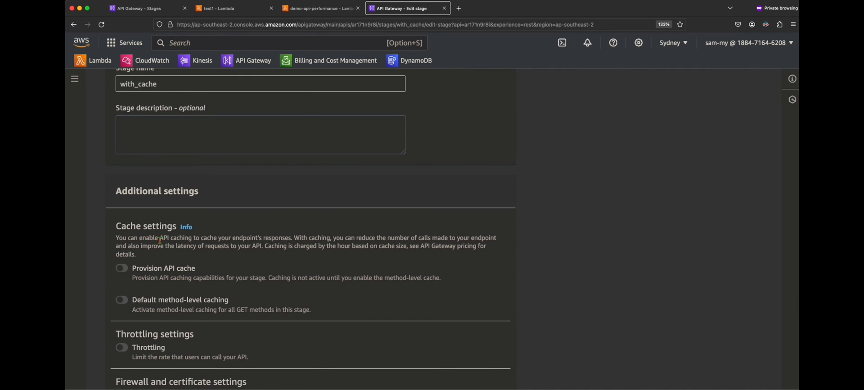
pyautogui.scroll(-1, 159, 240)
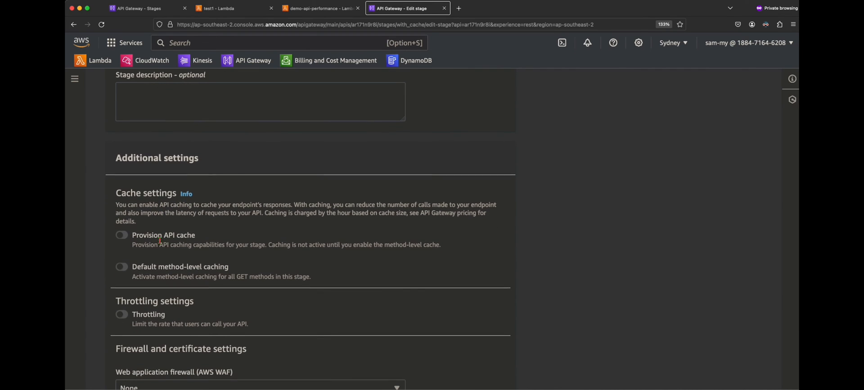
pyautogui.click(128, 237)
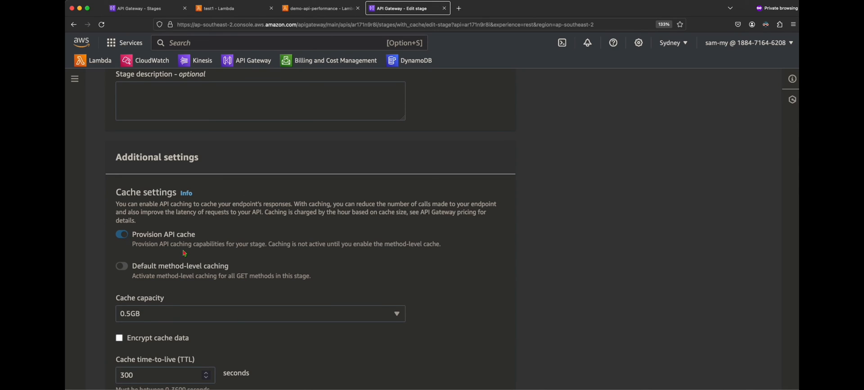
pyautogui.scroll(-1, 182, 253)
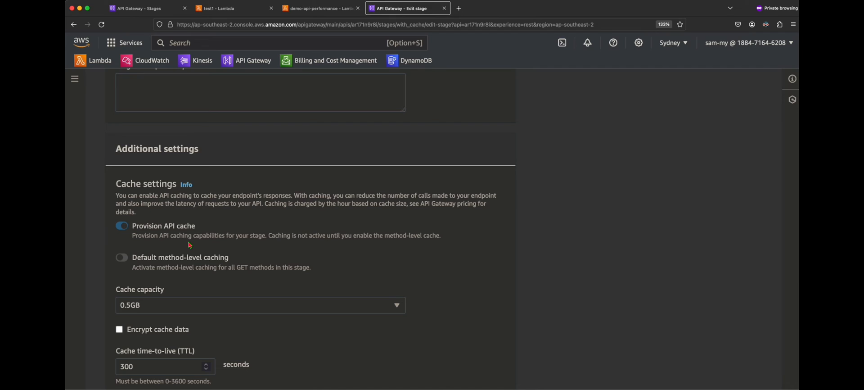
pyautogui.scroll(-1, 190, 244)
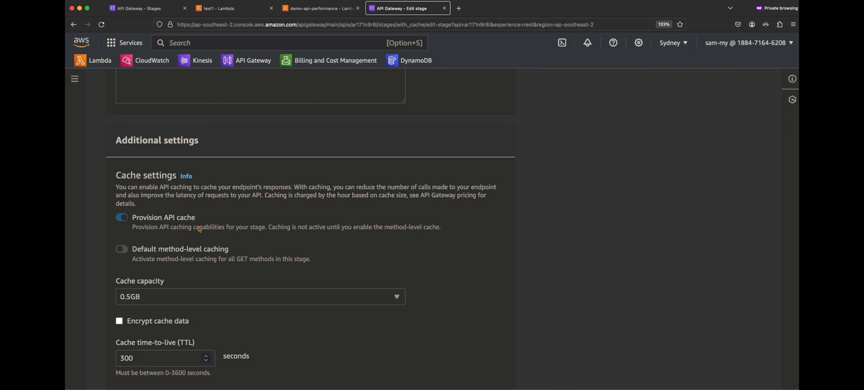
pyautogui.scroll(-1, 201, 228)
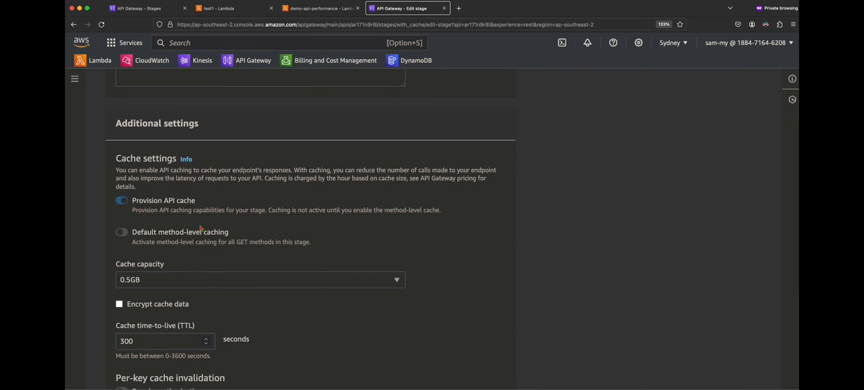
pyautogui.click(124, 234)
# - Review the remaining stage settings, keep the 0.5GB cache capacity and 300-second TTL, and save the with_cache stage
pyautogui.scroll(-2, 248, 245)
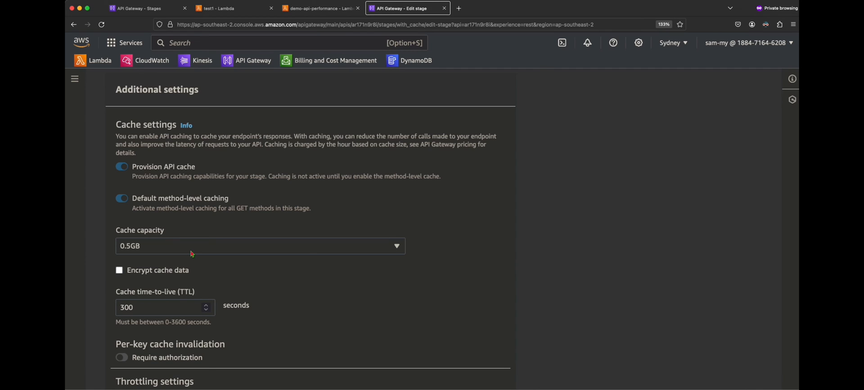
pyautogui.scroll(-1, 204, 269)
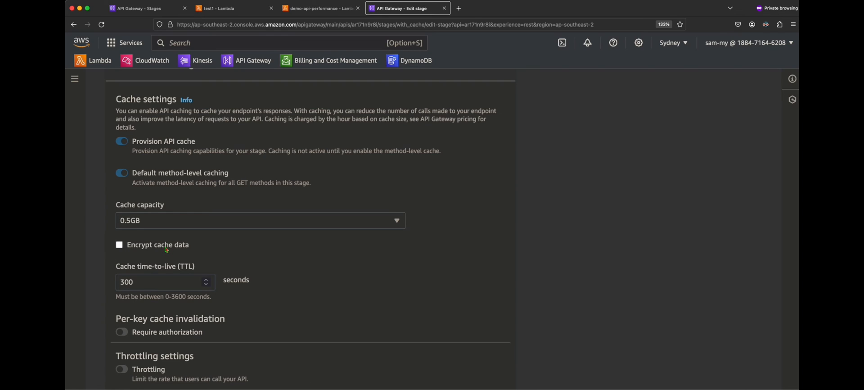
pyautogui.scroll(-1, 180, 267)
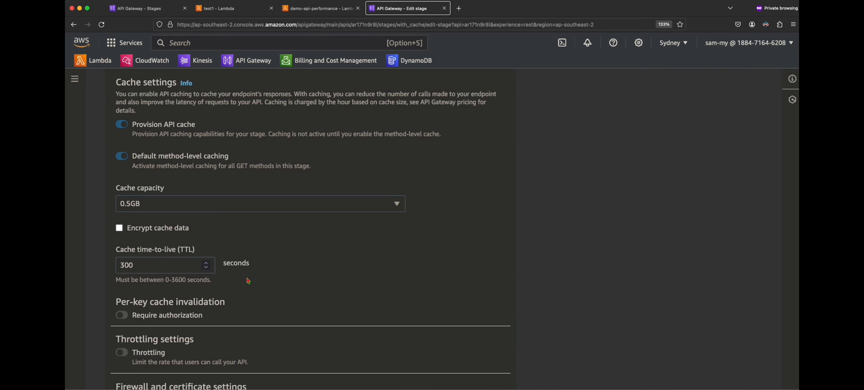
pyautogui.scroll(-1, 244, 290)
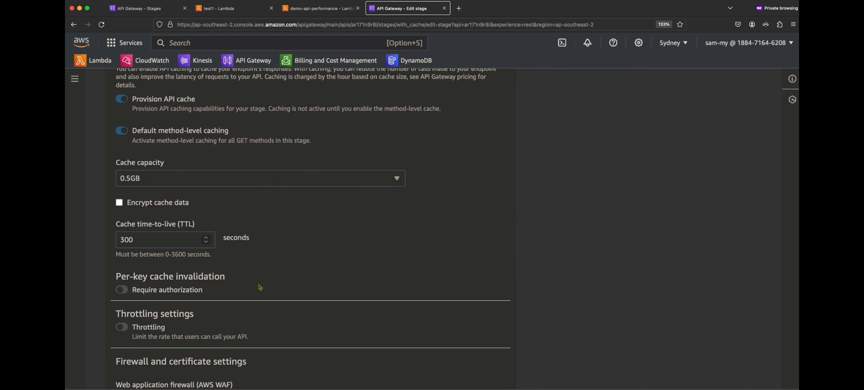
pyautogui.scroll(-2, 260, 286)
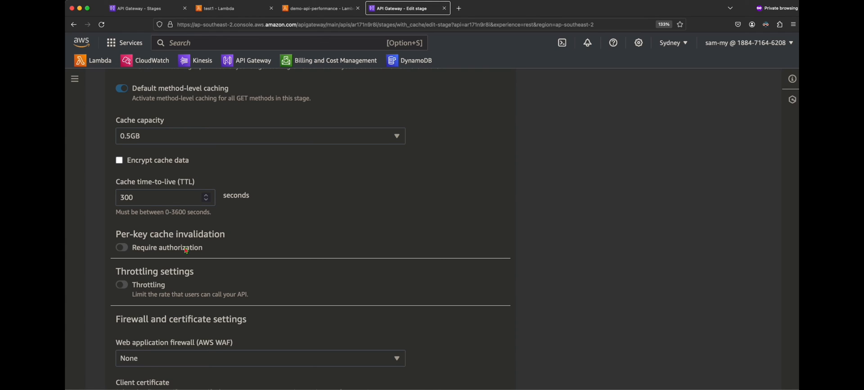
pyautogui.scroll(-1, 186, 250)
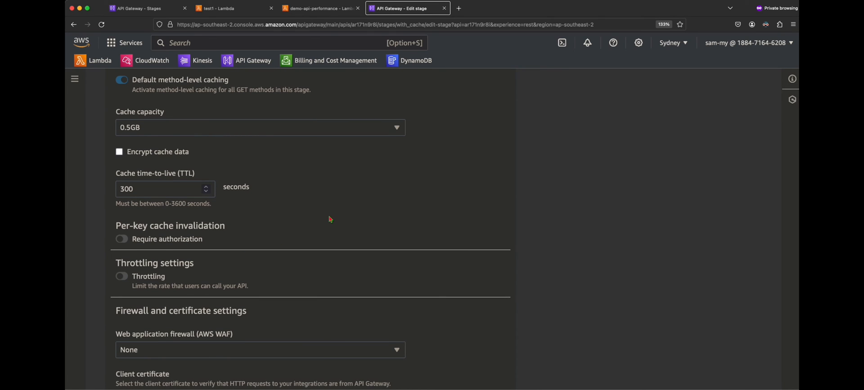
pyautogui.scroll(4, 333, 222)
pyautogui.scroll(3, 334, 224)
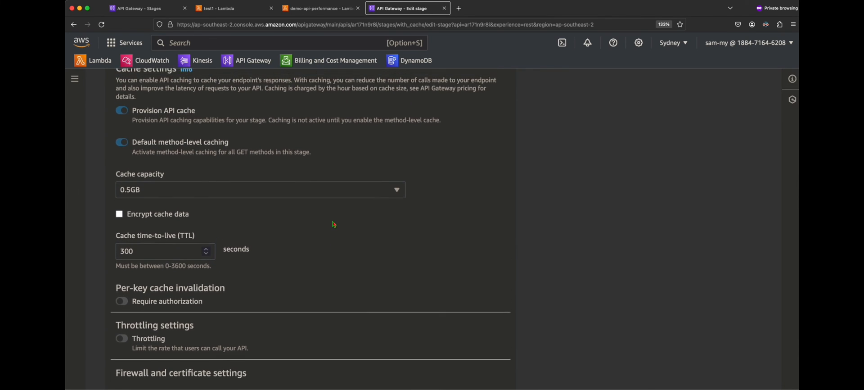
pyautogui.scroll(-5, 334, 223)
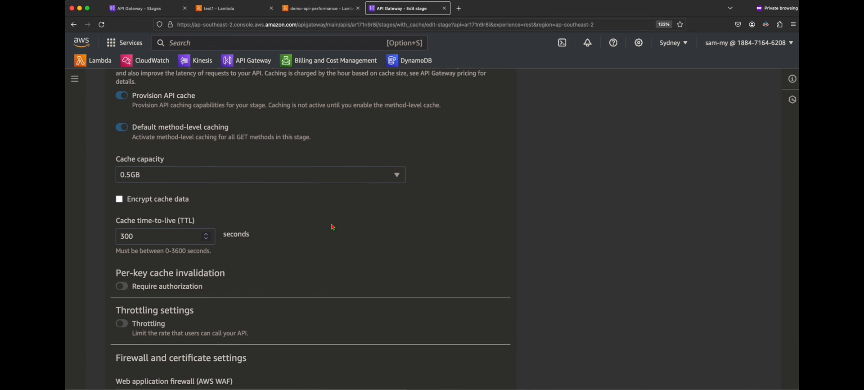
pyautogui.scroll(-3, 333, 228)
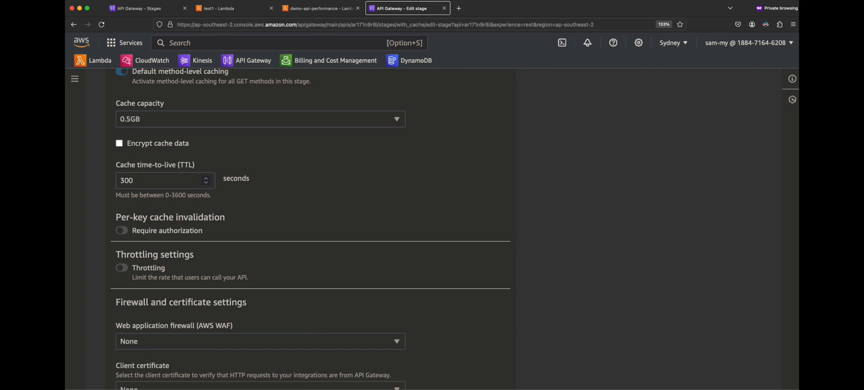
pyautogui.scroll(-5, 294, 262)
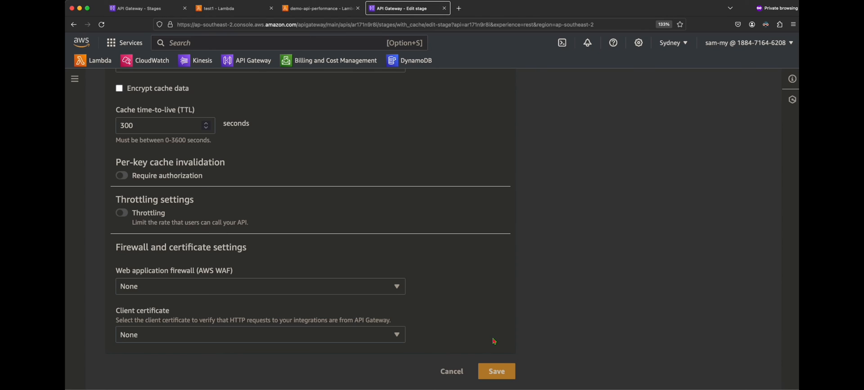
pyautogui.click(499, 373)
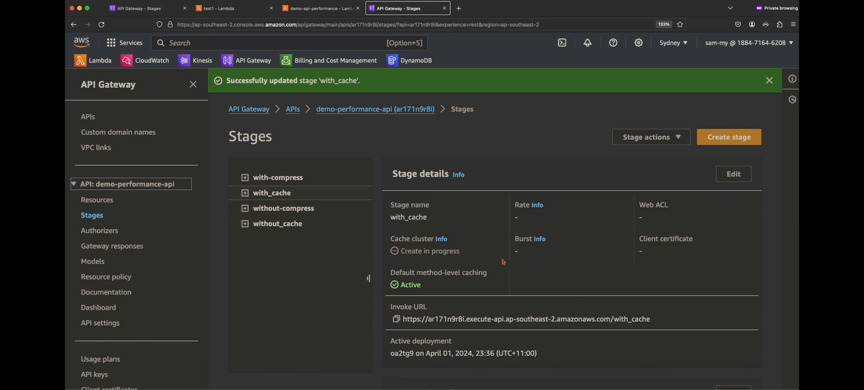
# - Expand the with_cache stage and check its cache cluster and default method-level caching status until provisioning is done
pyautogui.click(243, 194)
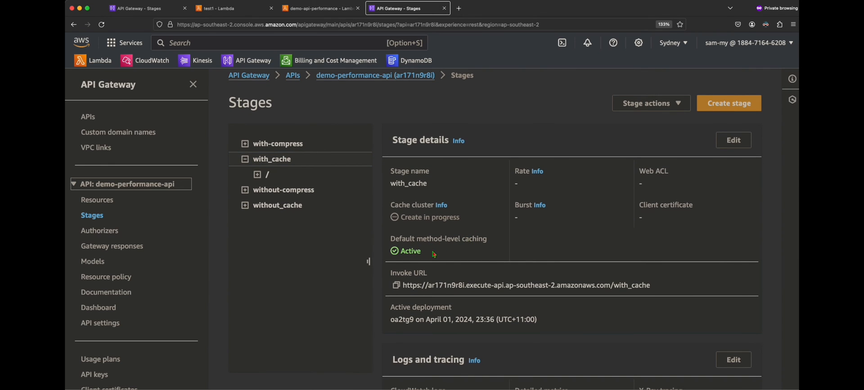
pyautogui.moveTo(433, 254); pyautogui.dragTo(395, 255)
pyautogui.moveTo(471, 221); pyautogui.dragTo(401, 221)
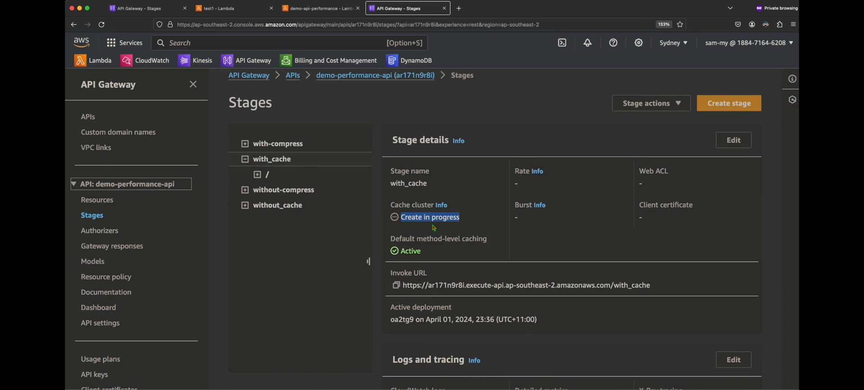
pyautogui.click(464, 221)
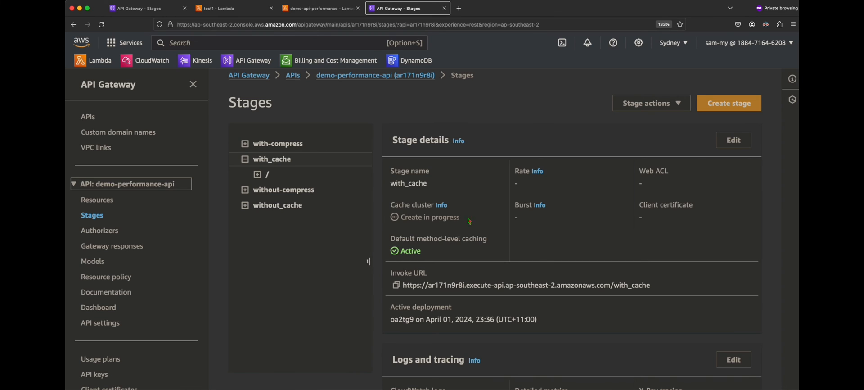
pyautogui.moveTo(461, 217); pyautogui.dragTo(402, 221)
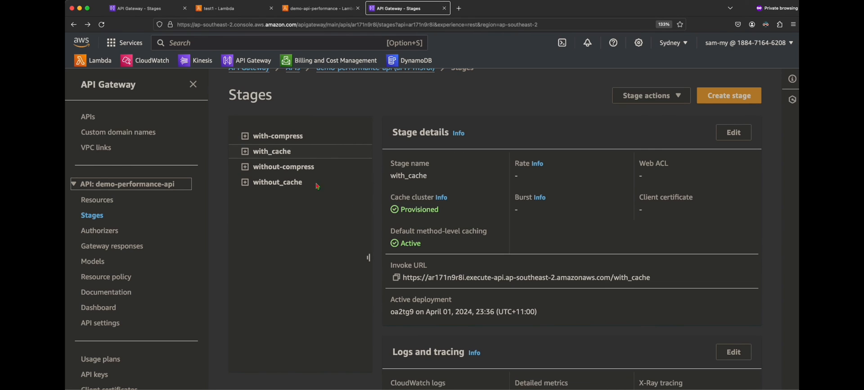
pyautogui.click(246, 152)
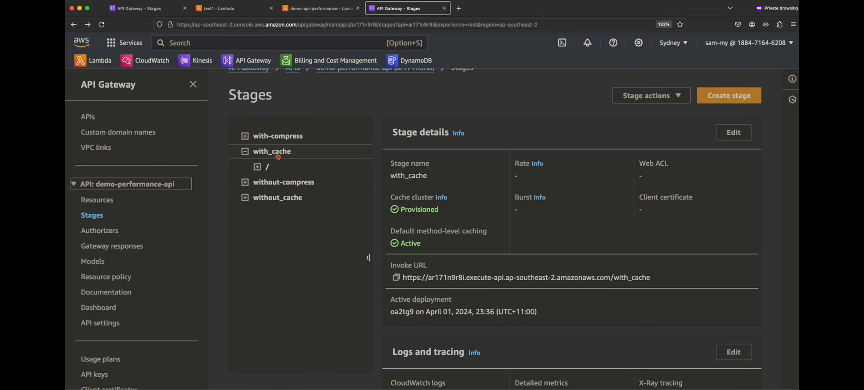
# - Expand the without_cache stage down to the GET method of /users and copy its invoke URL
pyautogui.click(245, 200)
pyautogui.click(256, 213)
pyautogui.click(269, 228)
pyautogui.click(284, 243)
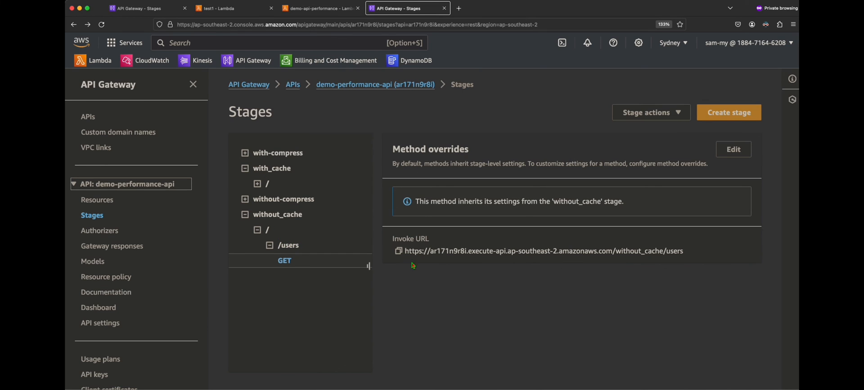
pyautogui.click(398, 251)
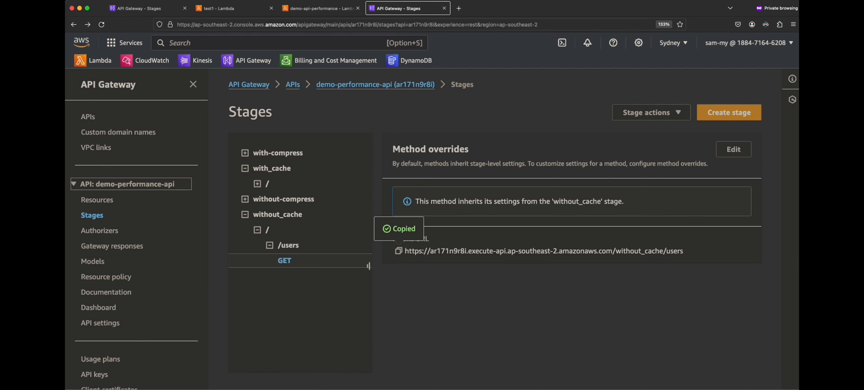
# - Switch to Postman, replace the 3-without_cache request URL with the copied without_cache invoke URL ending in /users/, and save the request
pyautogui.press('super+Tab')
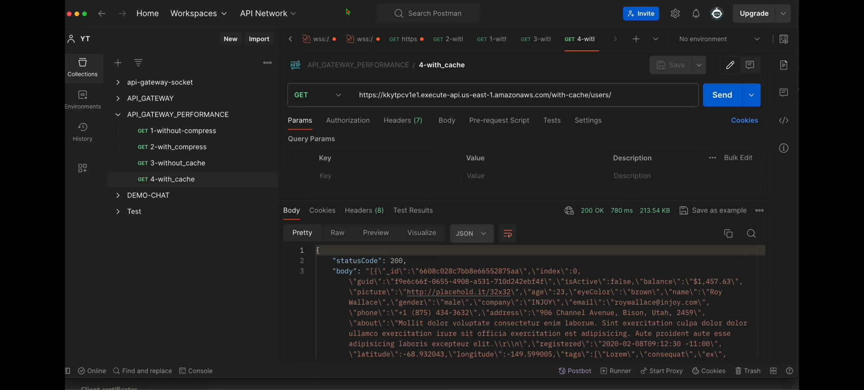
pyautogui.click(166, 167)
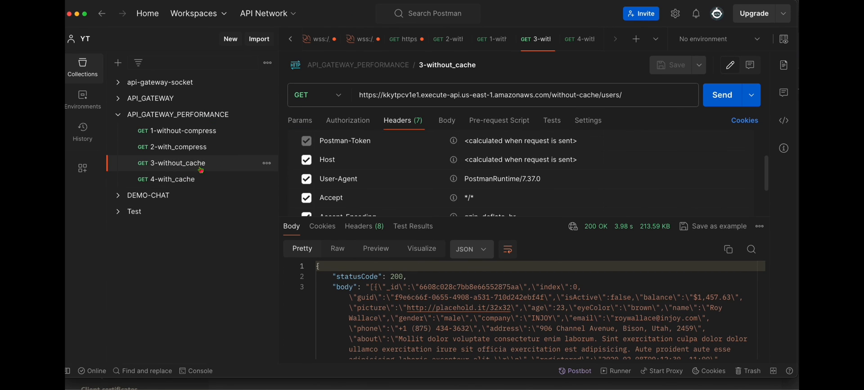
pyautogui.tripleClick(476, 96)
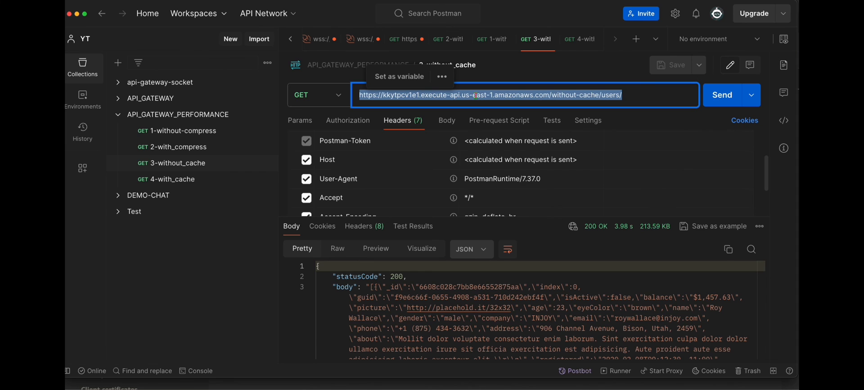
pyautogui.press('super+v')
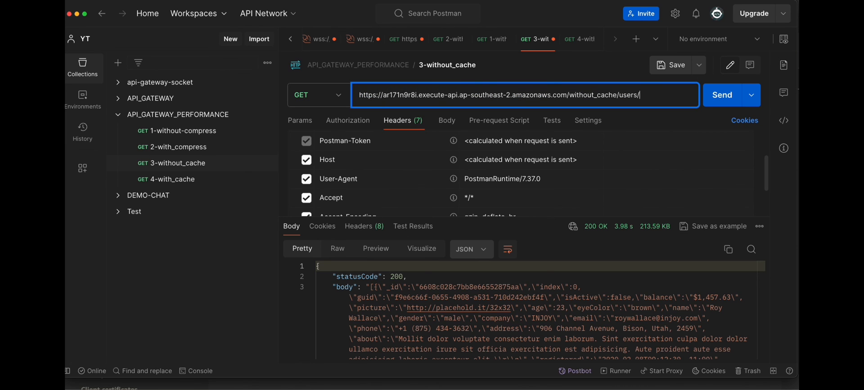
pyautogui.click(671, 65)
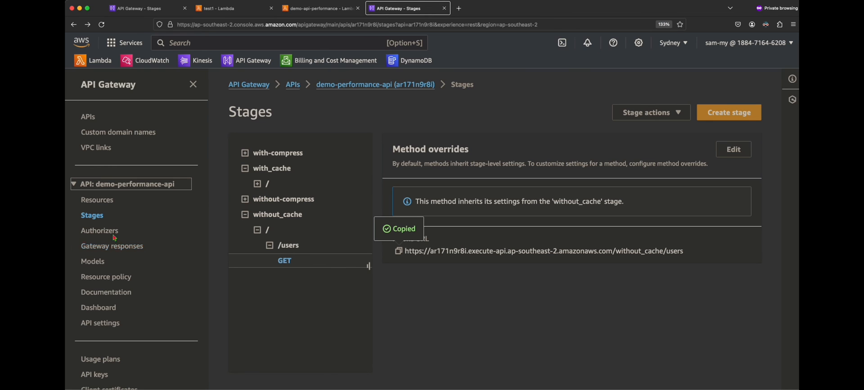
# - Return to the API Gateway stages, expand with_cache down to the GET method of /users, and copy its invoke URL
pyautogui.click(271, 171)
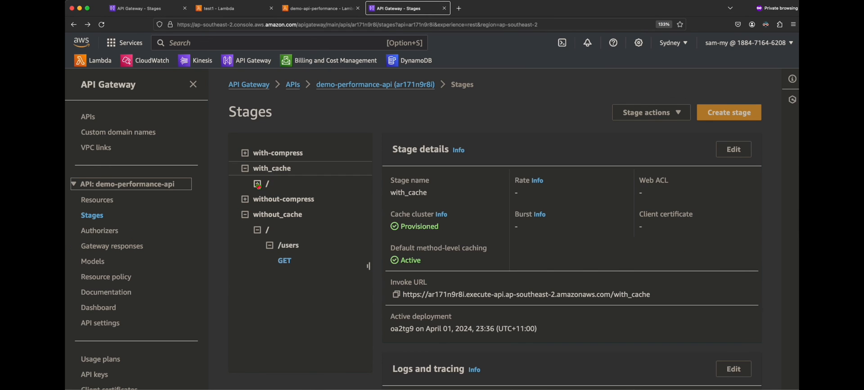
pyautogui.click(257, 183)
pyautogui.click(270, 198)
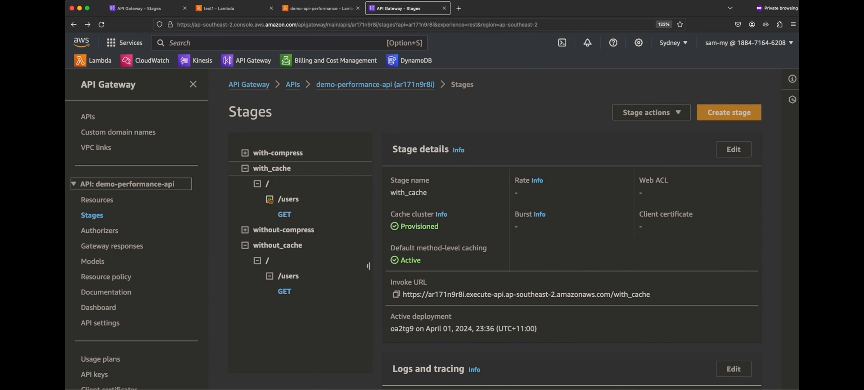
pyautogui.click(284, 214)
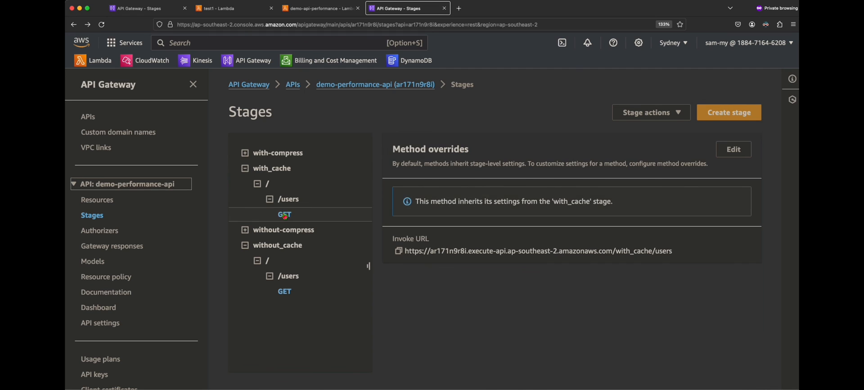
pyautogui.click(398, 251)
# - Switch to Postman, replace the 4-with_cache request URL with the copied with_cache invoke URL ending in /users/, and save the request
pyautogui.press('super+Tab')
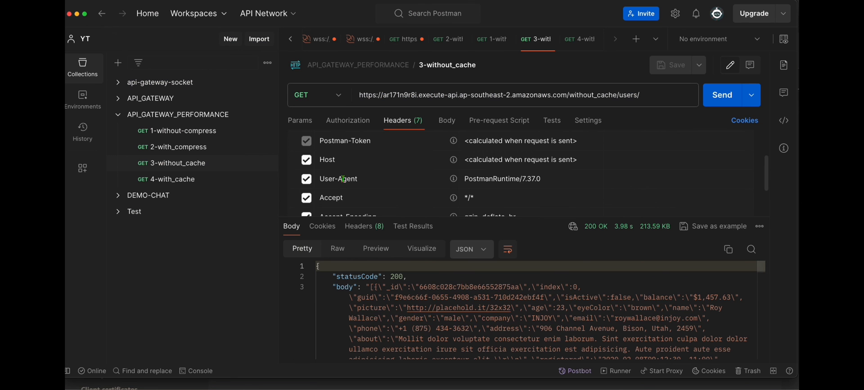
pyautogui.click(180, 182)
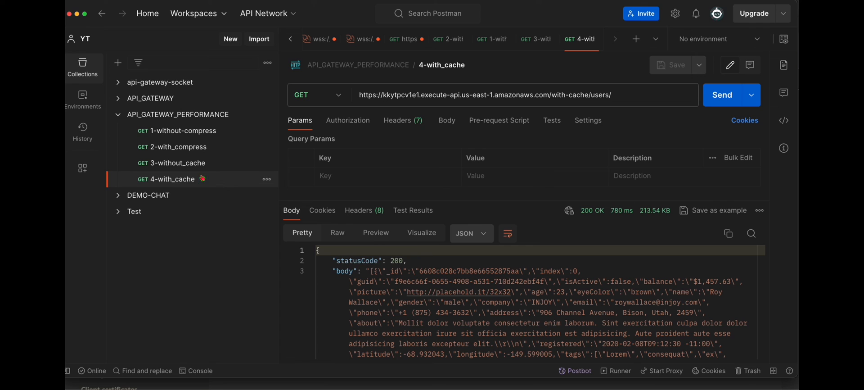
pyautogui.tripleClick(498, 95)
pyautogui.press('super+v')
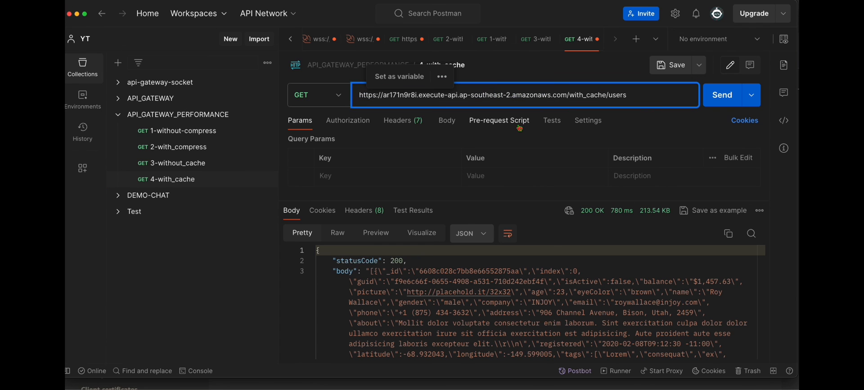
pyautogui.write('/')
pyautogui.press('super+s')
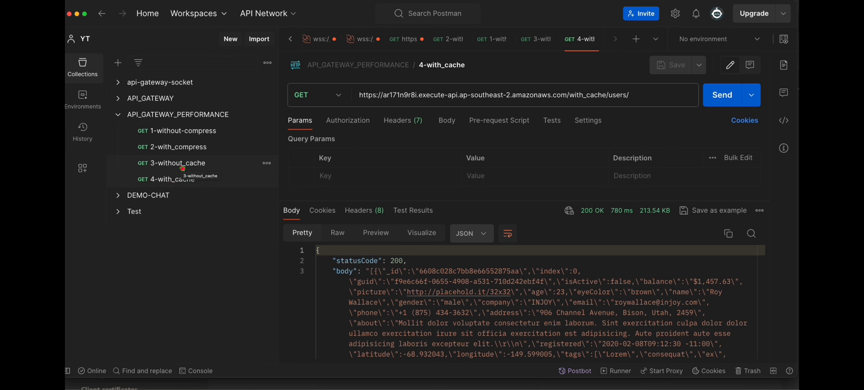
# - Send the 3-without_cache request and check its response time
pyautogui.click(174, 182)
pyautogui.click(190, 162)
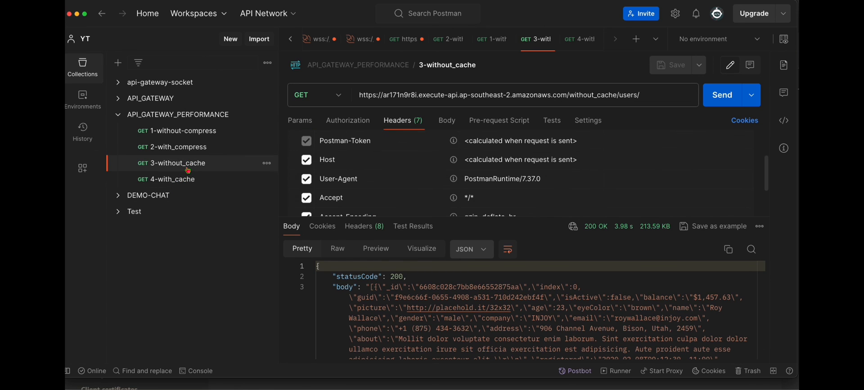
pyautogui.click(719, 104)
pyautogui.moveTo(619, 233)
# - Send the 4-with_cache request twice and compare the response times of the first and the repeated call
pyautogui.click(188, 182)
pyautogui.click(726, 104)
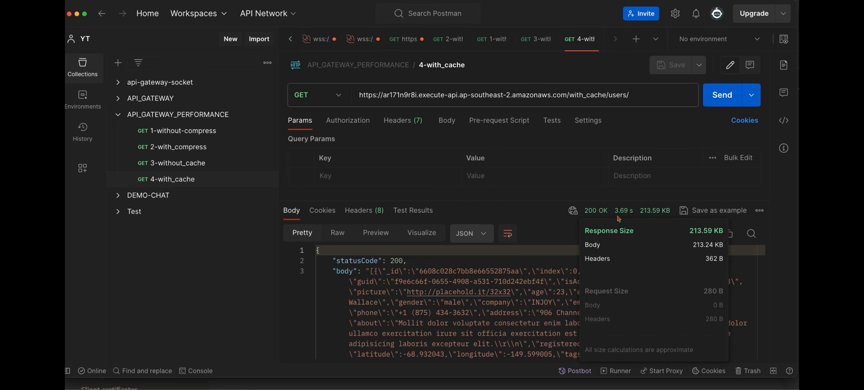
pyautogui.moveTo(619, 219)
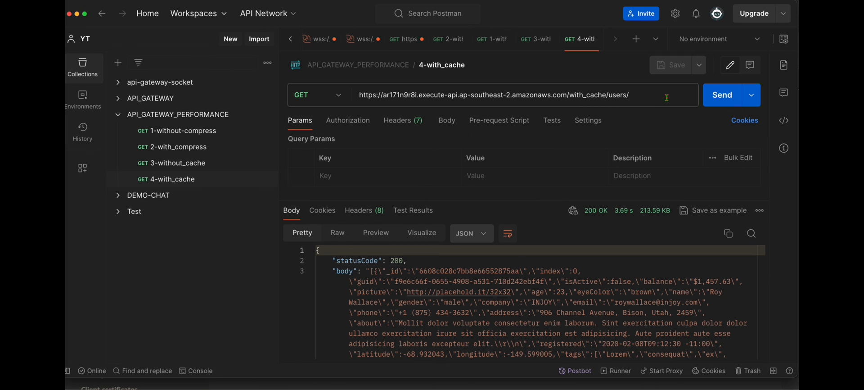
pyautogui.click(723, 95)
pyautogui.moveTo(617, 217)
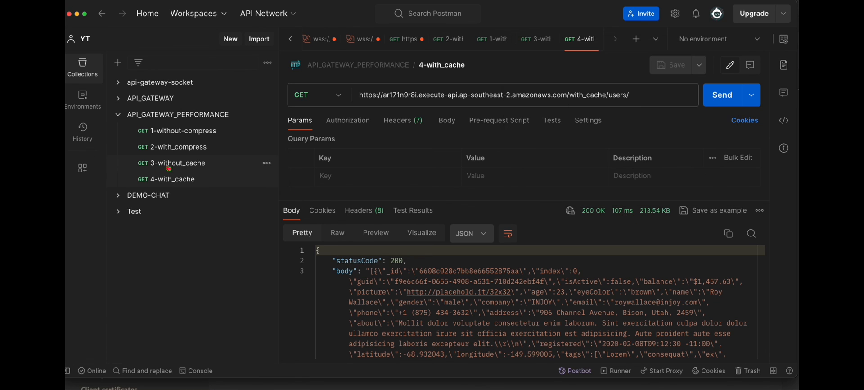
# - Send the 3-without_cache request two more times and inspect its response time for comparison
pyautogui.click(198, 168)
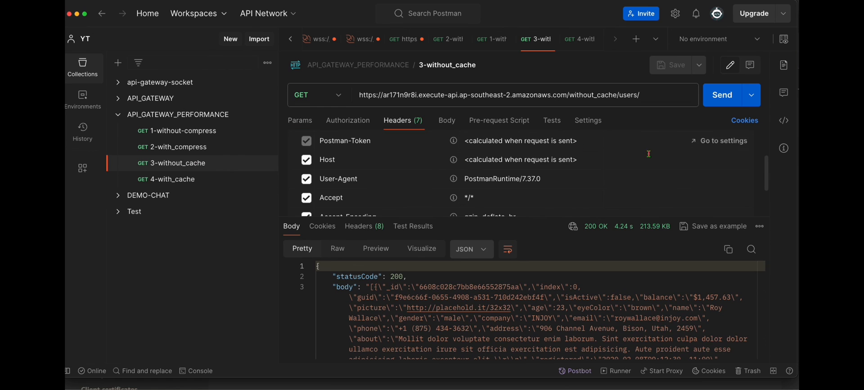
pyautogui.click(727, 96)
pyautogui.moveTo(618, 232)
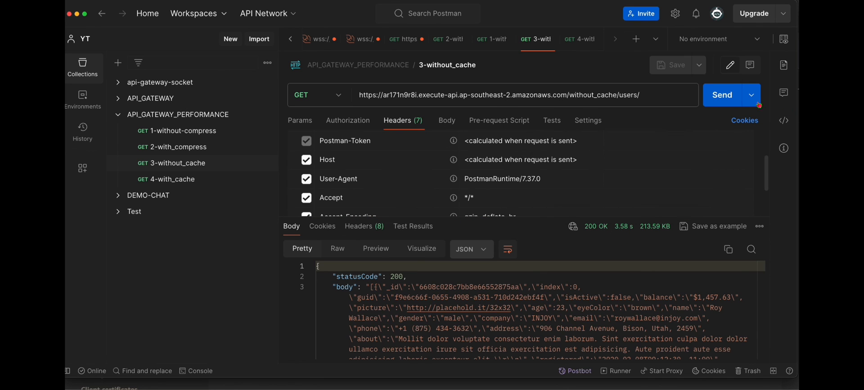
pyautogui.click(727, 97)
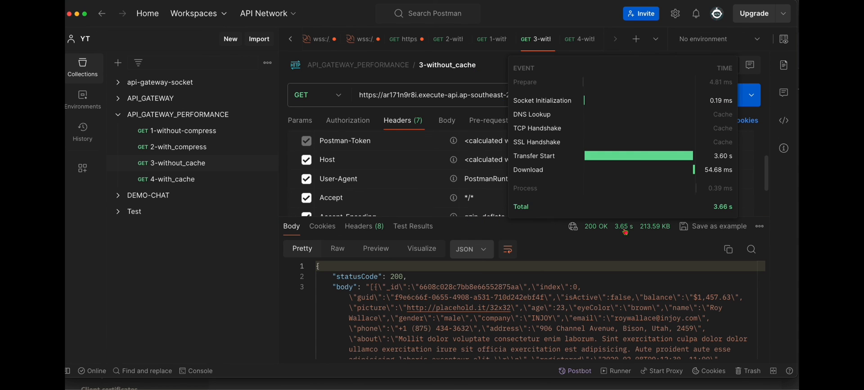
# - Return to the 4-with_cache request and send it repeatedly, checking the response time of the cached calls
pyautogui.click(186, 182)
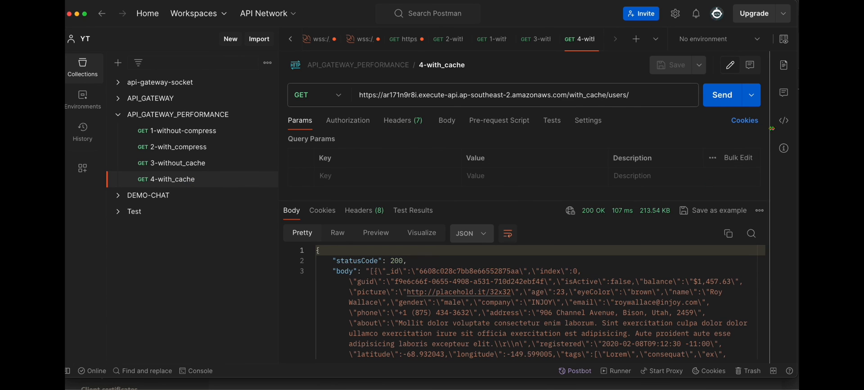
pyautogui.click(722, 99)
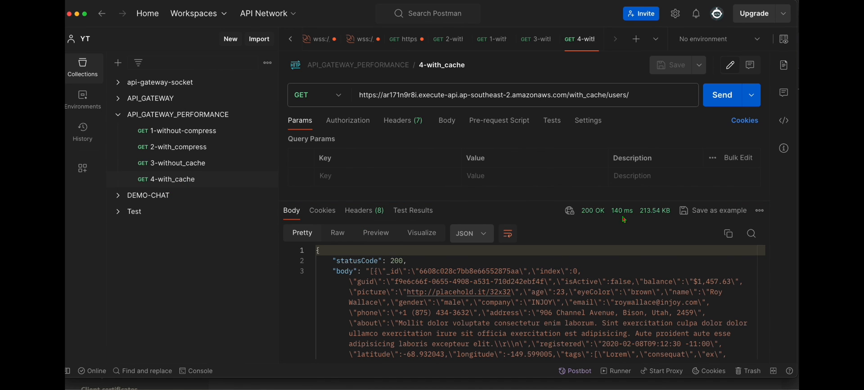
pyautogui.moveTo(639, 208)
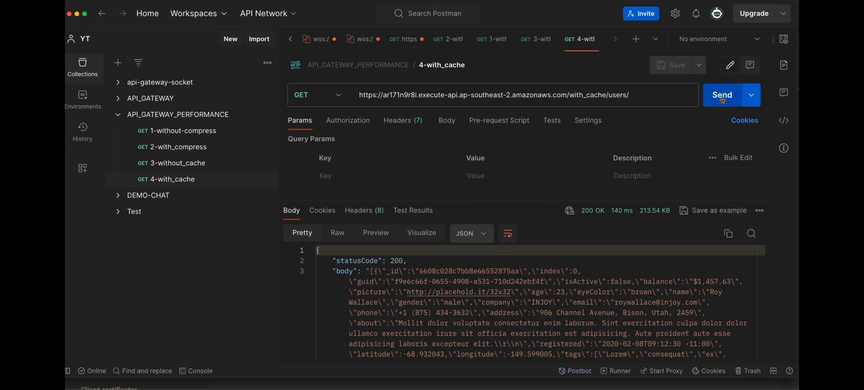
pyautogui.click(722, 100)
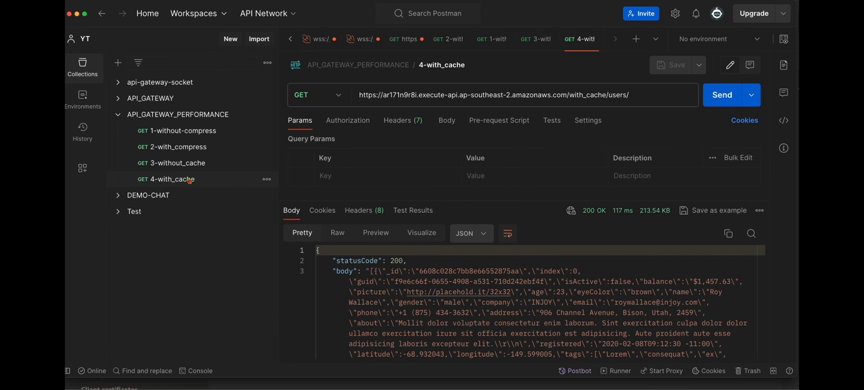
pyautogui.click(717, 104)
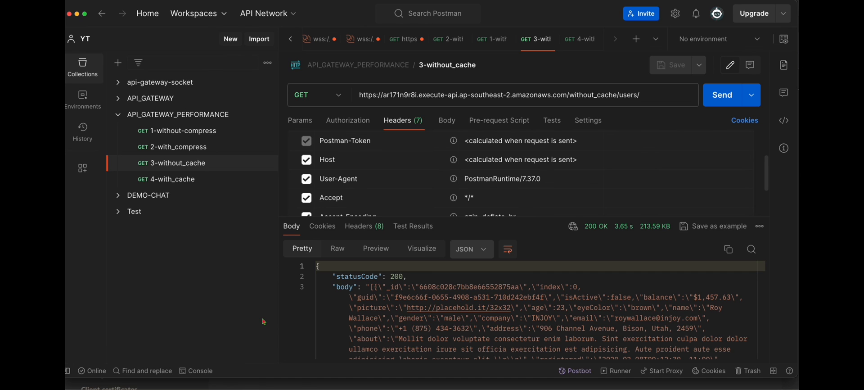
# - Switch to API Gateway, review the cache TTL and per-key invalidation settings in the with_cache GET method overrides, and leave without saving
pyautogui.press('super+Tab')
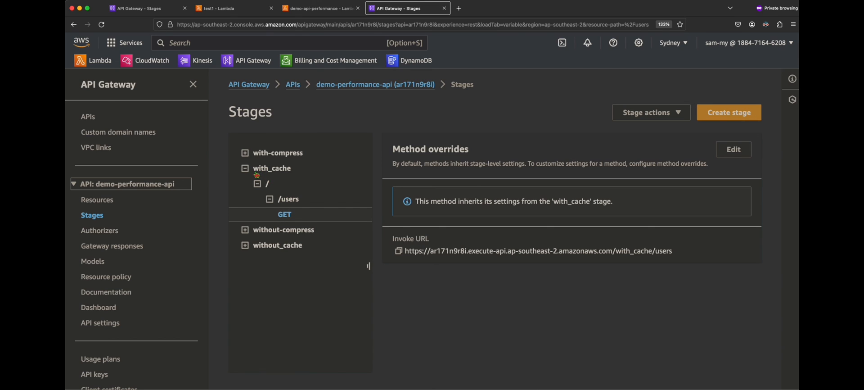
pyautogui.click(734, 152)
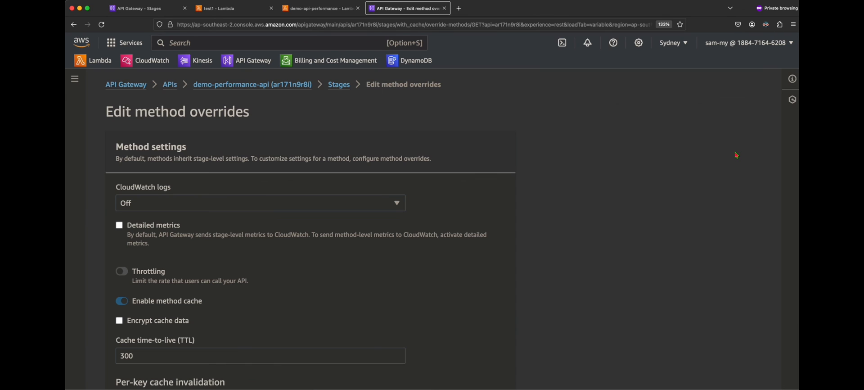
pyautogui.scroll(-3, 354, 275)
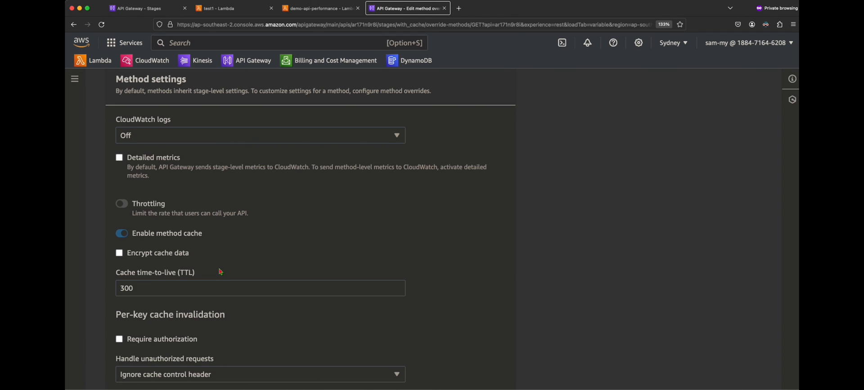
pyautogui.scroll(-1, 220, 271)
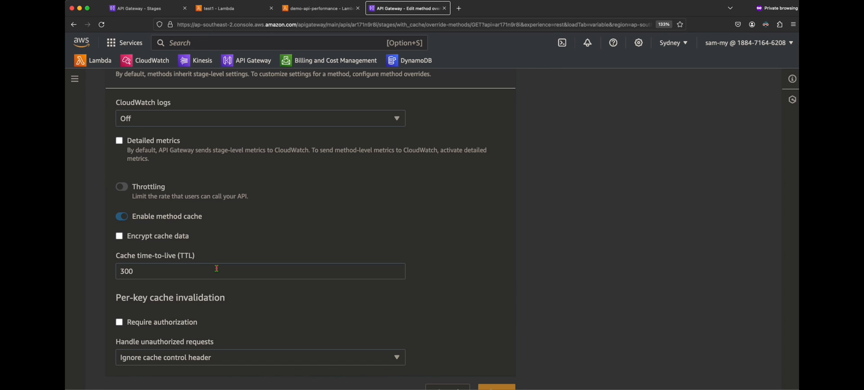
pyautogui.scroll(-1, 218, 297)
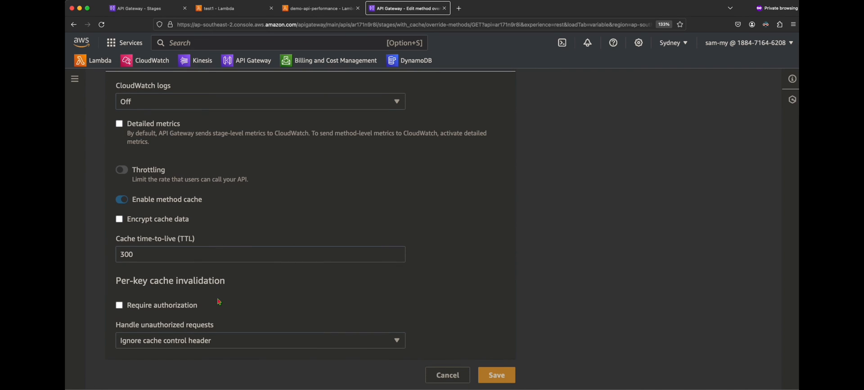
pyautogui.click(452, 379)
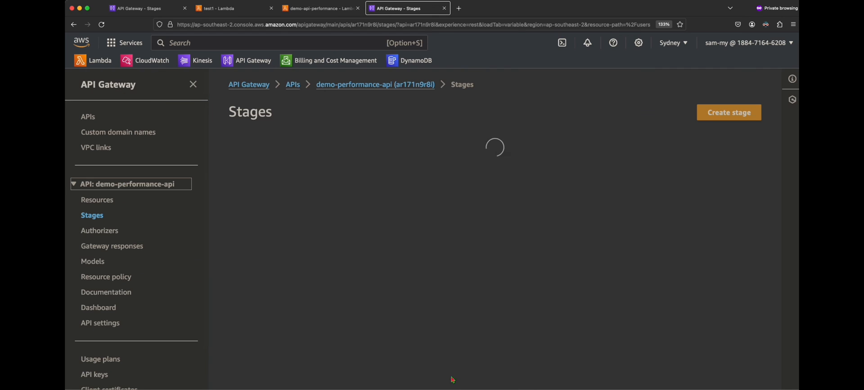